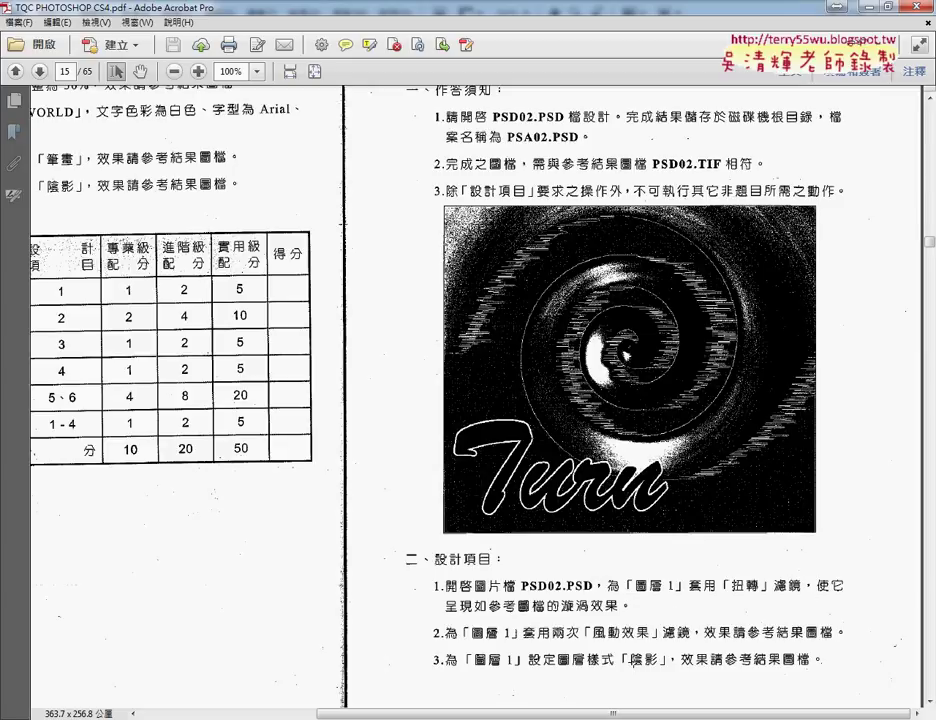
Highlight the twirl, wind and shadow requirements in items 1–3, clear the marks, and scroll to page 16
{"action": "scroll", "coordinate": [650, 660], "scroll_direction": "down", "scroll_amount": 1}
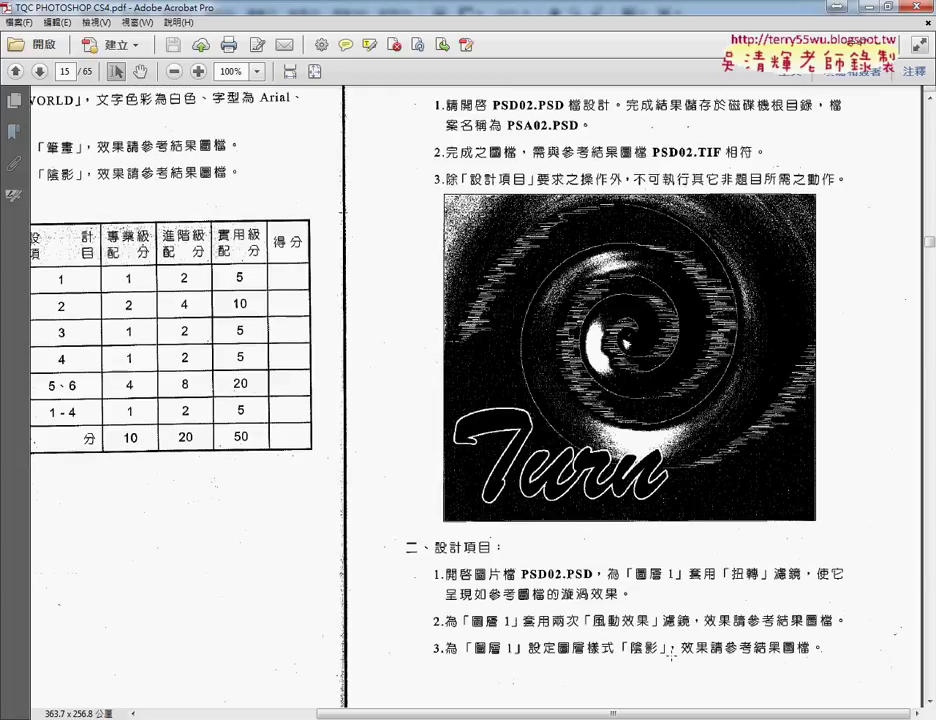
{"action": "left_click_drag", "start_coordinate": [721, 583], "coordinate": [799, 587]}
{"action": "left_click_drag", "start_coordinate": [591, 632], "coordinate": [698, 630]}
{"action": "mouse_move", "coordinate": [632, 657]}
{"action": "left_mouse_down"}
{"action": "mouse_move", "coordinate": [662, 651]}
{"action": "mouse_move", "coordinate": [664, 640]}
{"action": "left_mouse_up"}
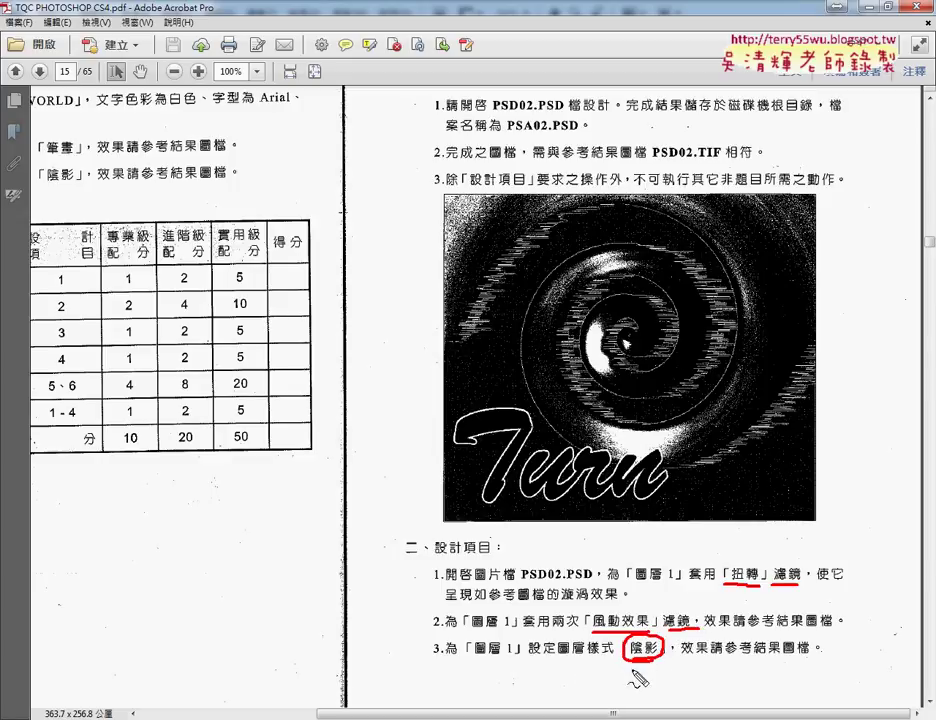
{"action": "mouse_move", "coordinate": [589, 661]}
{"action": "left_mouse_down"}
{"action": "mouse_move", "coordinate": [613, 659]}
{"action": "mouse_move", "coordinate": [637, 677]}
{"action": "left_mouse_up"}
{"action": "key", "text": "Escape"}
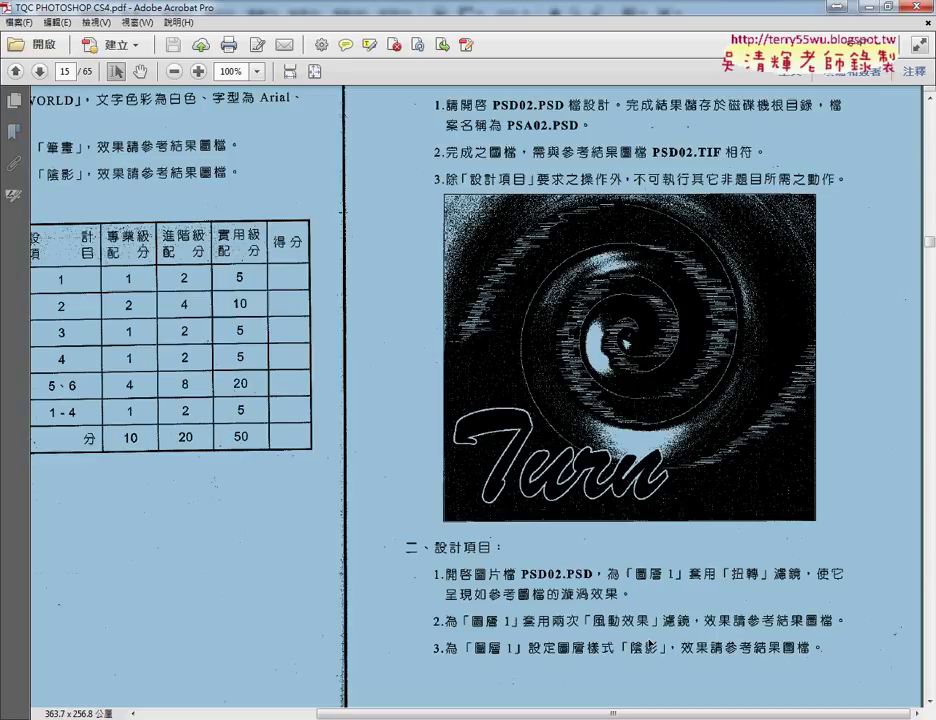
{"action": "scroll", "coordinate": [430, 475], "scroll_direction": "down", "scroll_amount": 5}
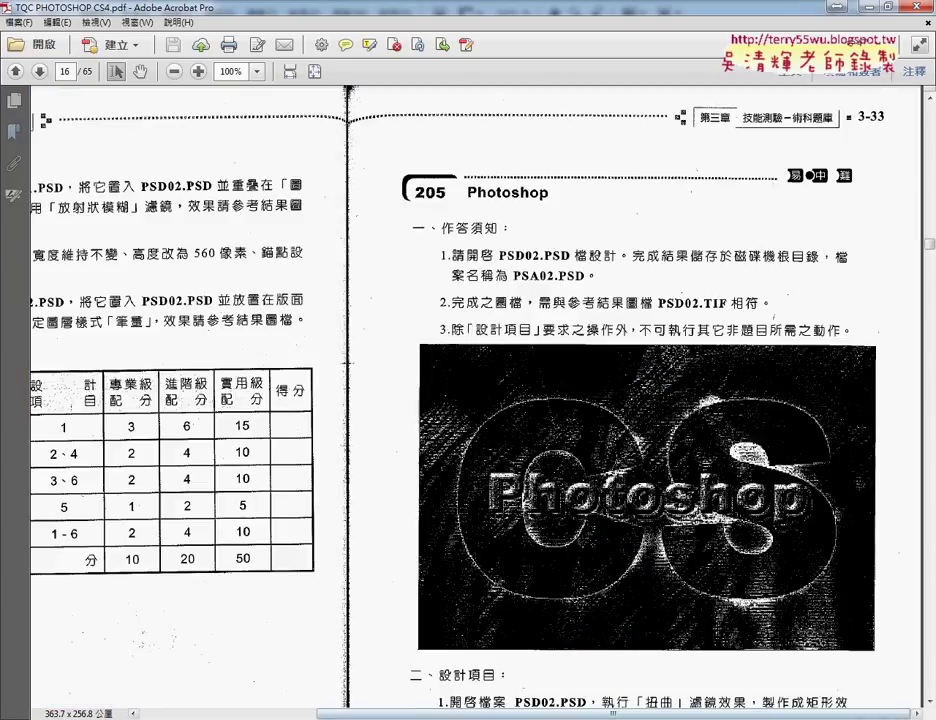
Mark the radial blur requirement on page 3-32
{"action": "scroll", "coordinate": [383, 481], "scroll_direction": "left", "scroll_amount": 5}
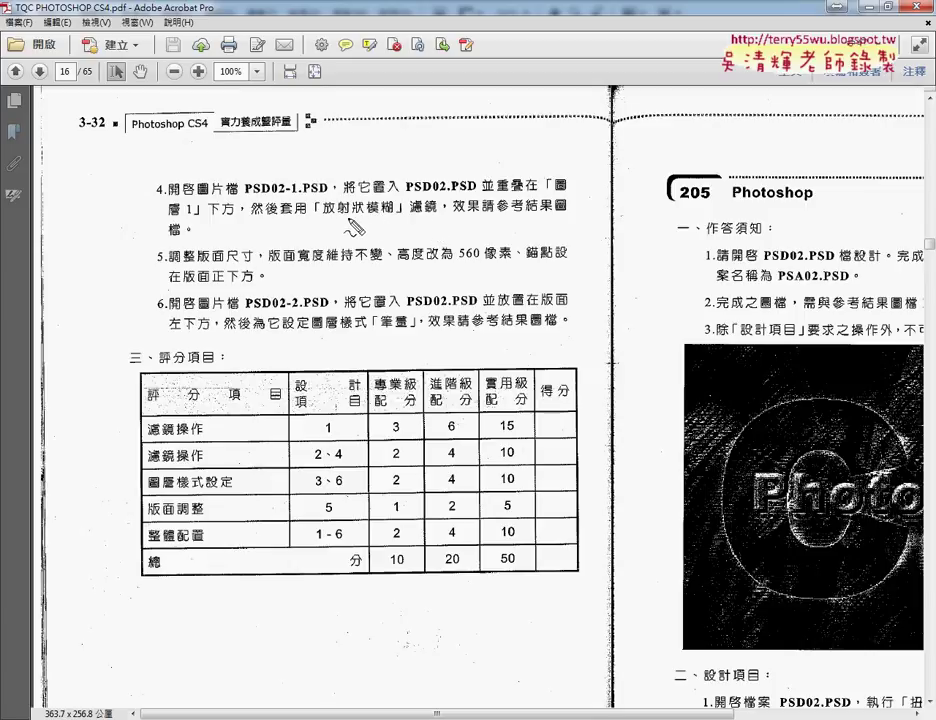
{"action": "left_click_drag", "start_coordinate": [366, 212], "coordinate": [390, 210]}
{"action": "left_click_drag", "start_coordinate": [323, 213], "coordinate": [362, 212]}
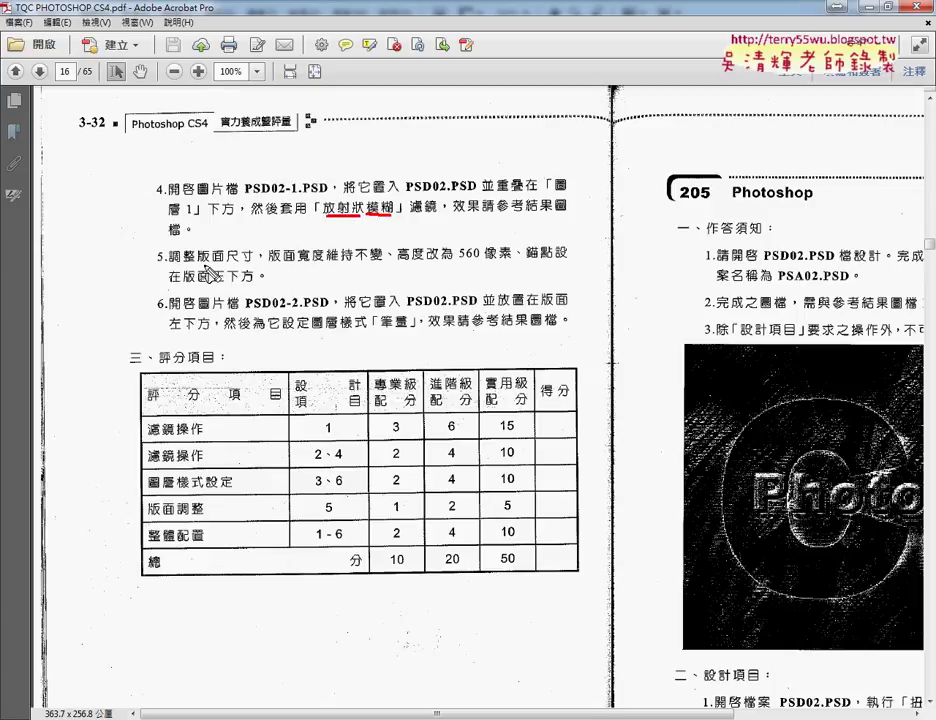
Mark the 560-pixel canvas height in step 5, clear the marks, and switch to Photoshop
{"action": "left_click_drag", "start_coordinate": [199, 265], "coordinate": [255, 265]}
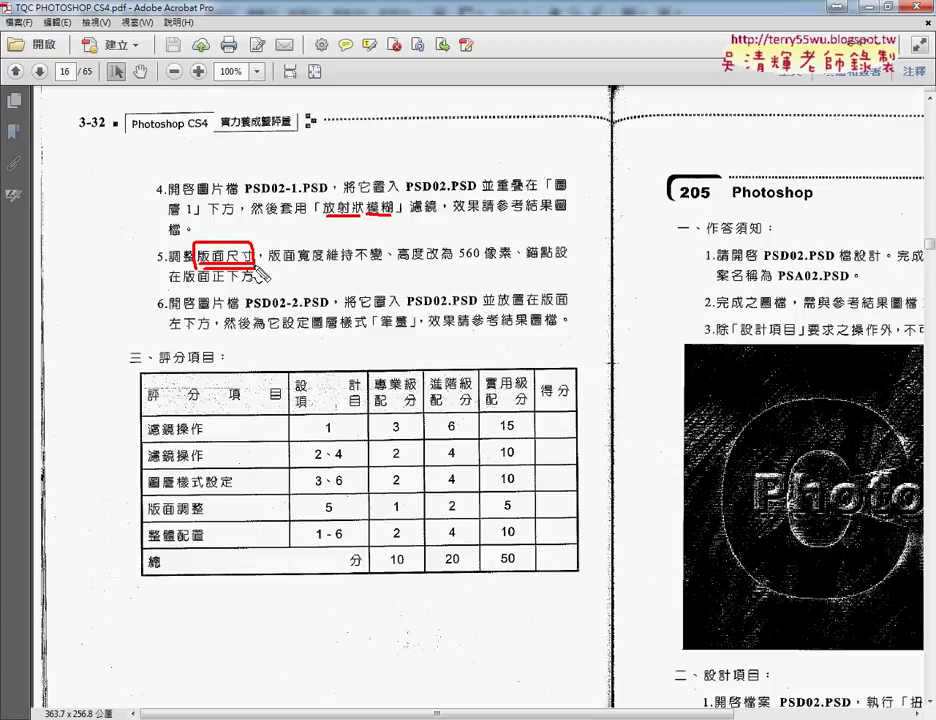
{"action": "left_click_drag", "start_coordinate": [457, 262], "coordinate": [479, 261]}
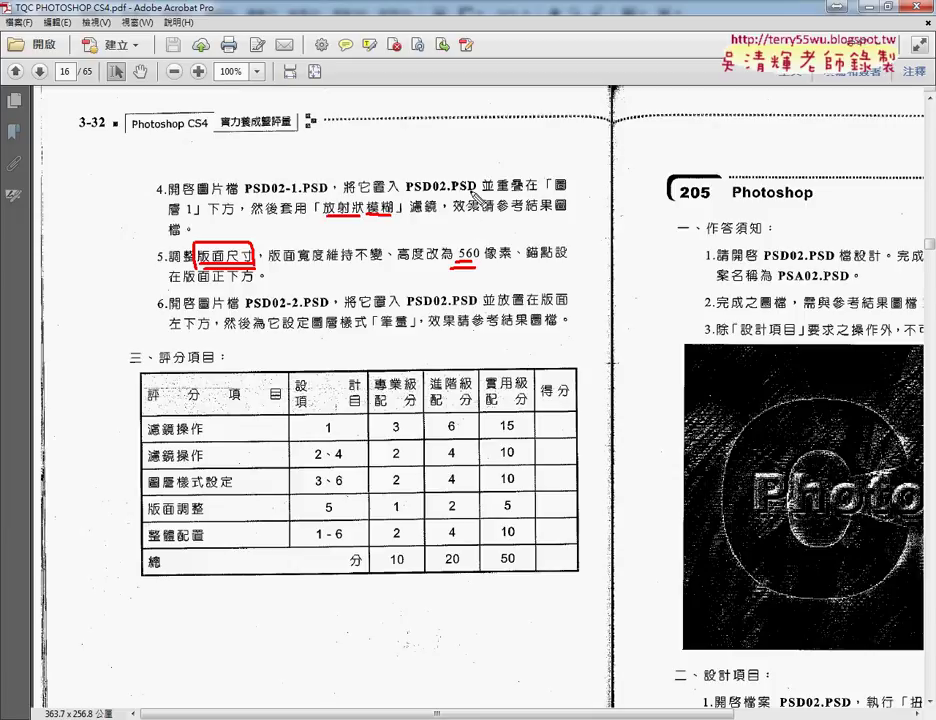
{"action": "mouse_move", "coordinate": [397, 263]}
{"action": "left_mouse_down"}
{"action": "mouse_move", "coordinate": [426, 263]}
{"action": "mouse_move", "coordinate": [470, 238]}
{"action": "mouse_move", "coordinate": [479, 253]}
{"action": "left_mouse_up"}
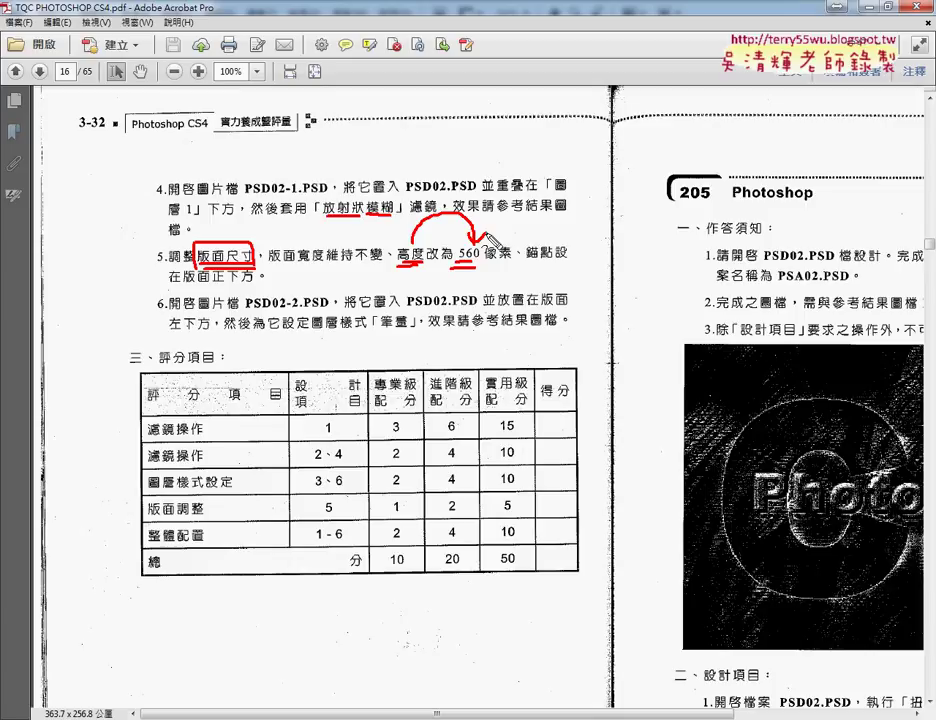
{"action": "key", "text": "Escape"}
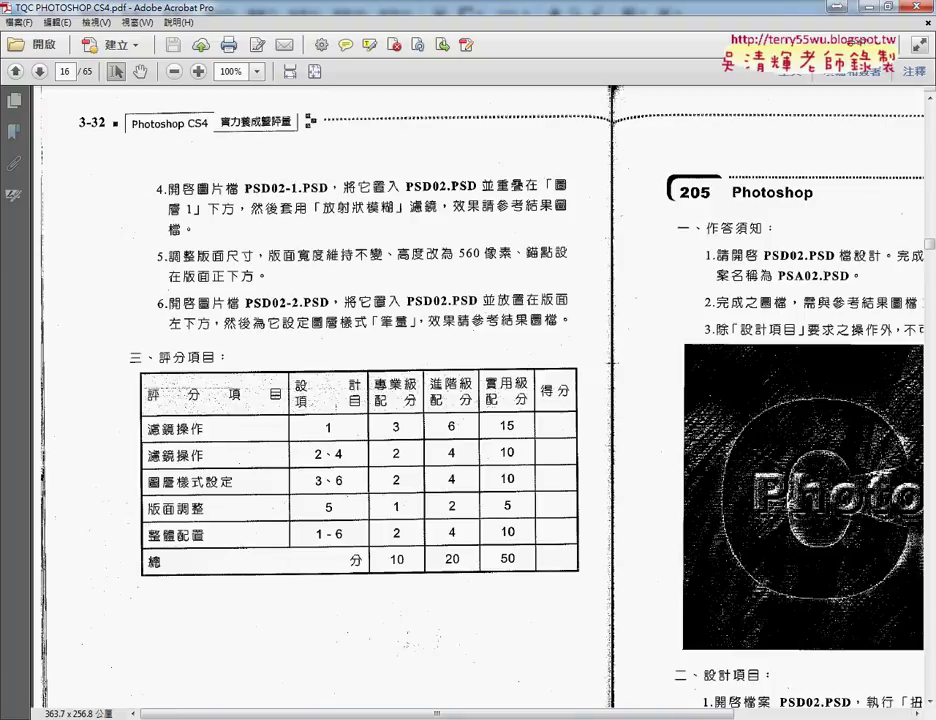
{"action": "key", "text": "alt+Tab"}
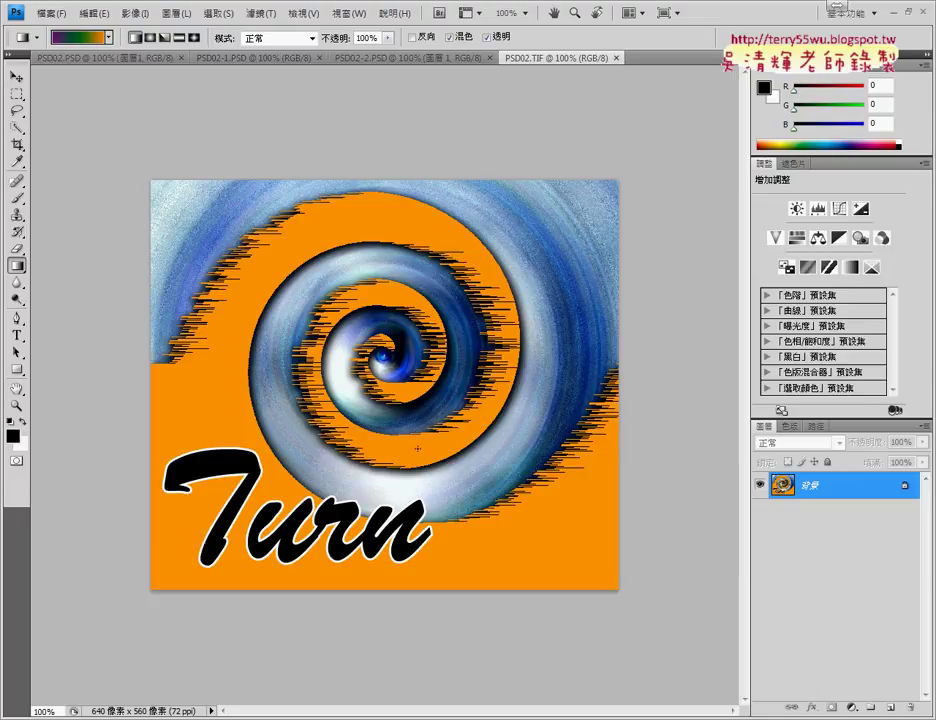
{"action": "left_click", "coordinate": [96, 59]}
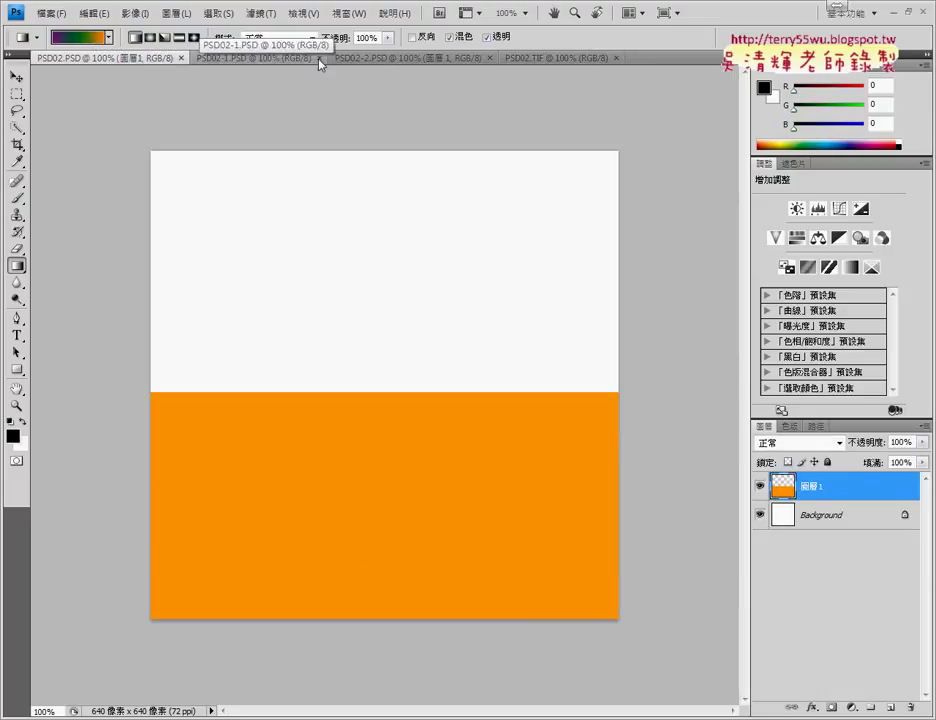
{"action": "left_click", "coordinate": [565, 59]}
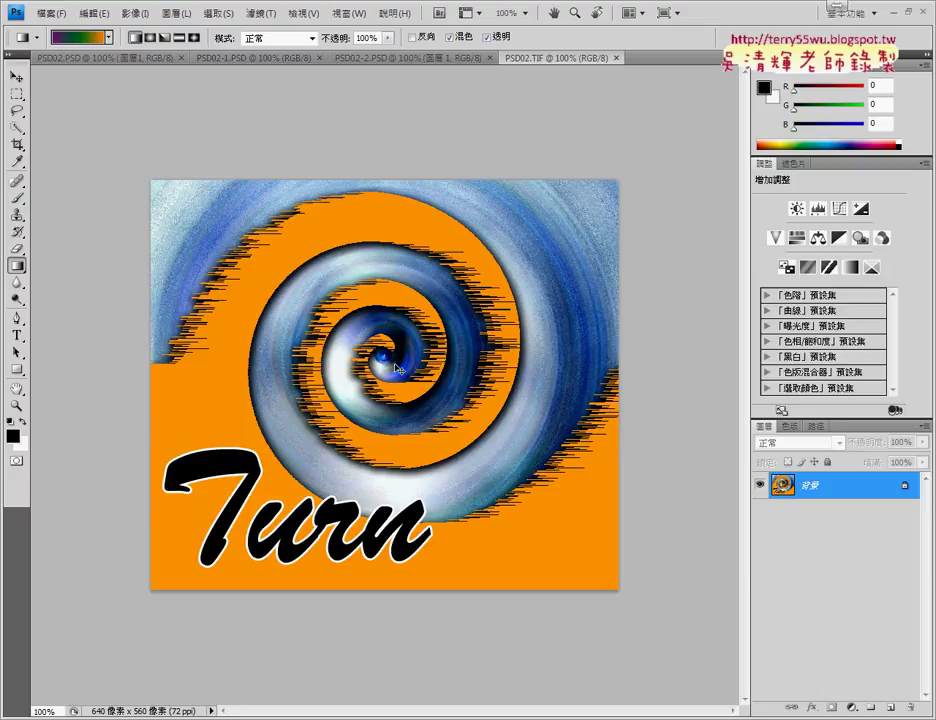
{"action": "mouse_move", "coordinate": [205, 415]}
{"action": "left_mouse_down"}
{"action": "mouse_move", "coordinate": [228, 300]}
{"action": "mouse_move", "coordinate": [492, 262]}
{"action": "mouse_move", "coordinate": [497, 302]}
{"action": "mouse_move", "coordinate": [522, 314]}
{"action": "left_mouse_up"}
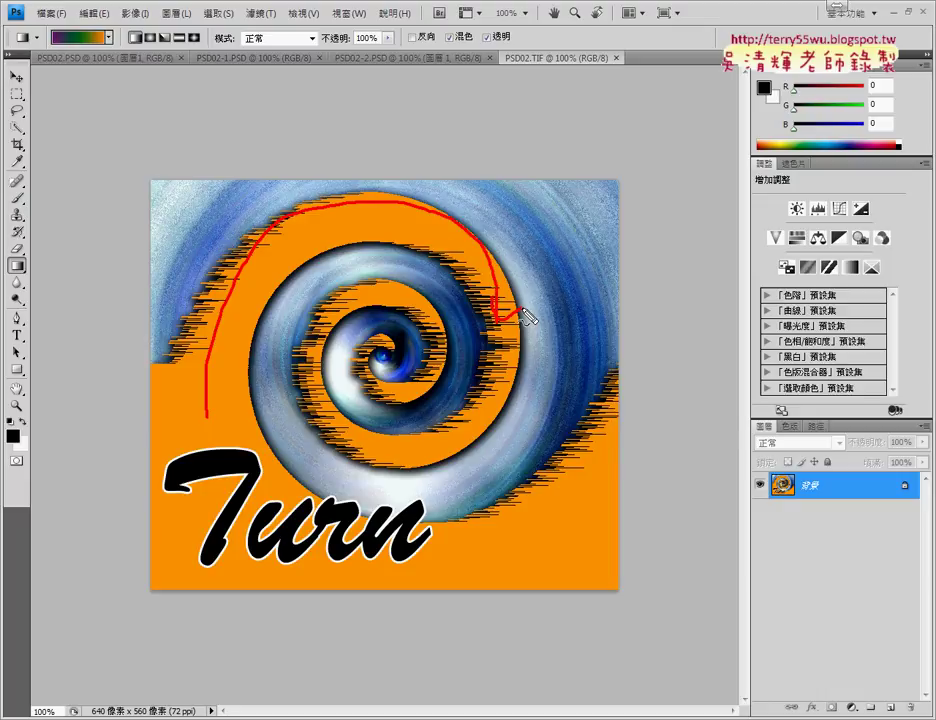
{"action": "left_click_drag", "start_coordinate": [203, 247], "coordinate": [236, 243]}
{"action": "left_click_drag", "start_coordinate": [192, 271], "coordinate": [232, 268]}
{"action": "left_click_drag", "start_coordinate": [183, 290], "coordinate": [224, 287]}
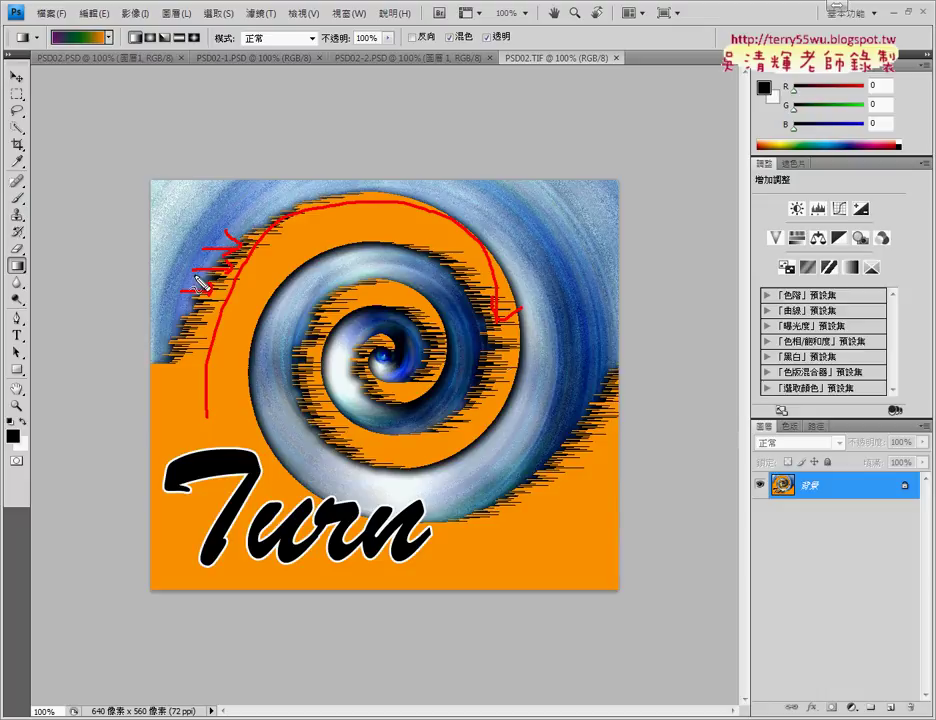
{"action": "left_click_drag", "start_coordinate": [240, 12], "coordinate": [258, 38]}
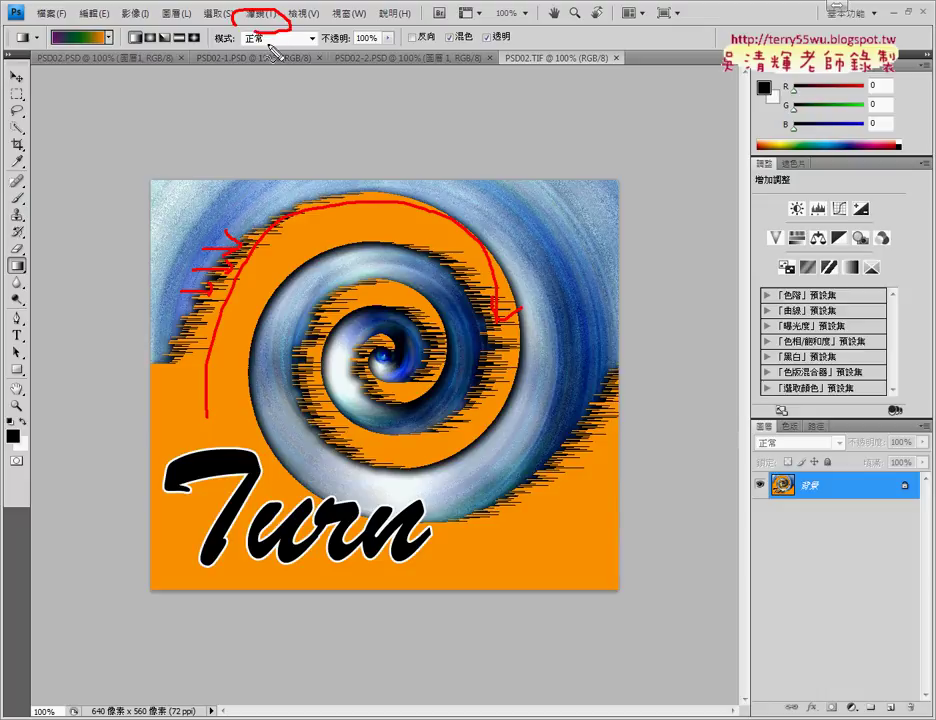
{"action": "key", "text": "Escape"}
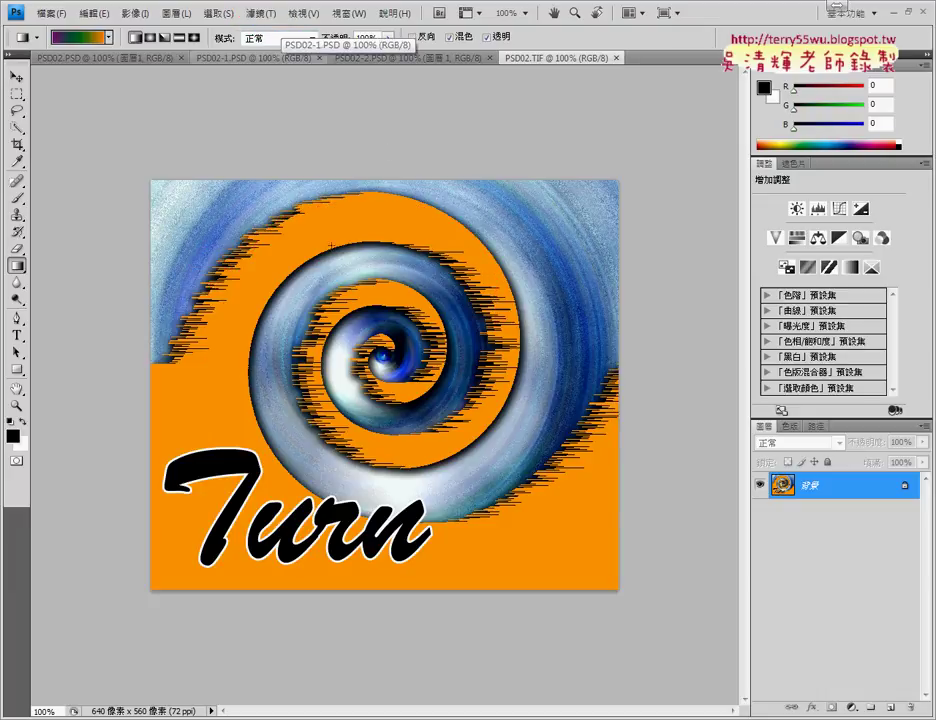
{"action": "left_click", "coordinate": [245, 57]}
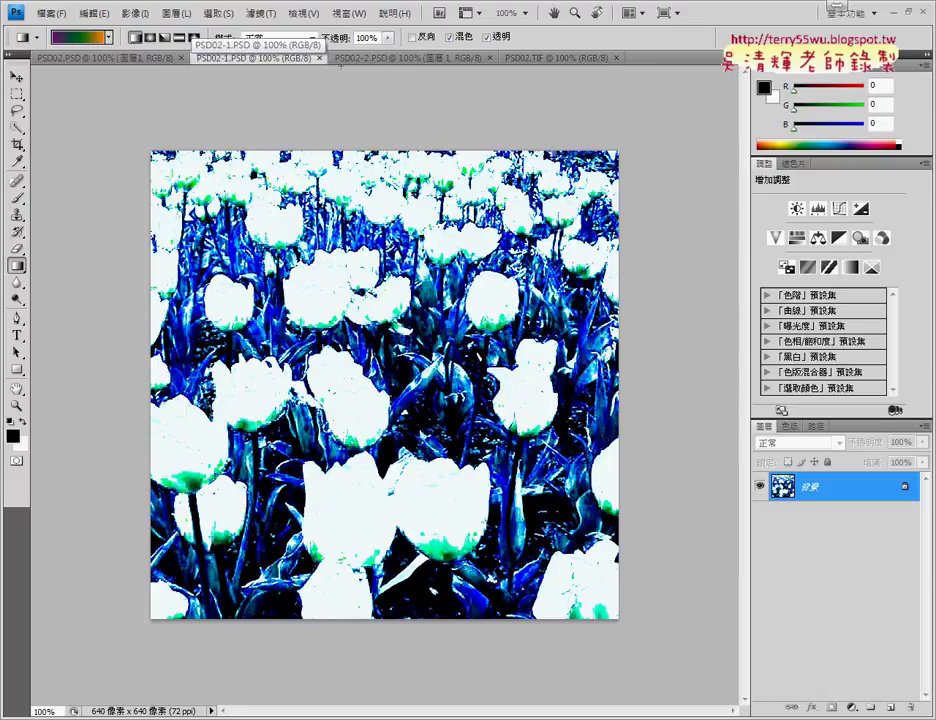
{"action": "left_click", "coordinate": [560, 58]}
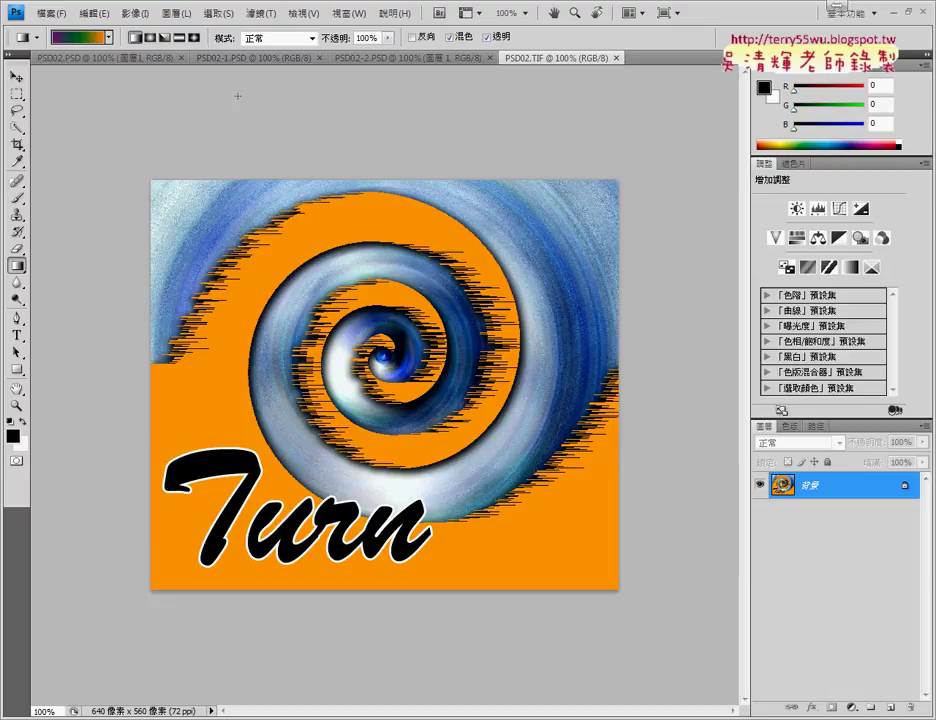
{"action": "left_click", "coordinate": [380, 59]}
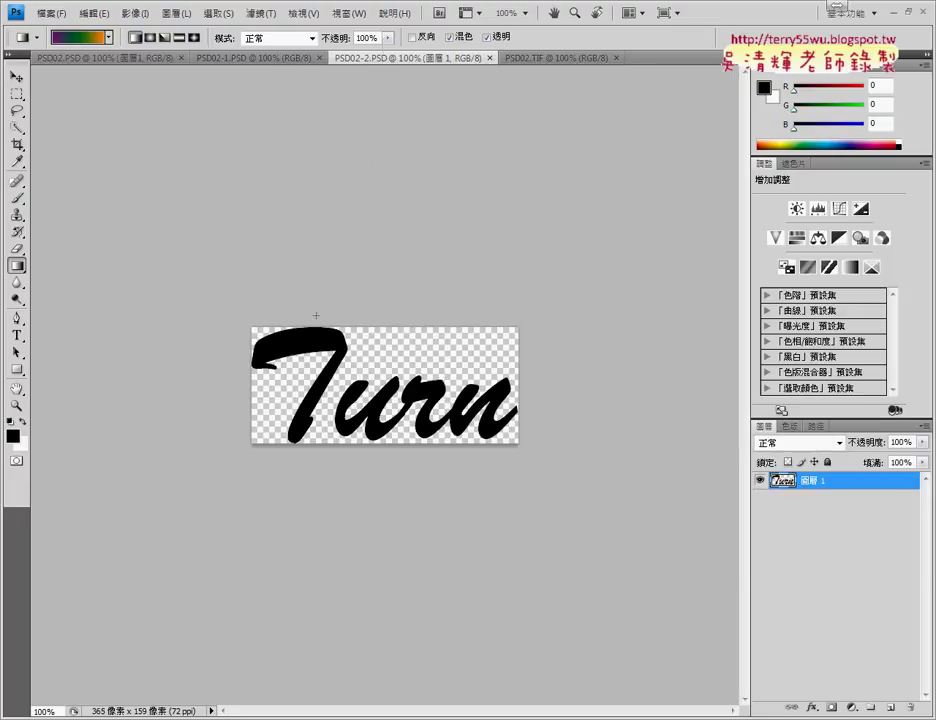
{"action": "left_click", "coordinate": [84, 62]}
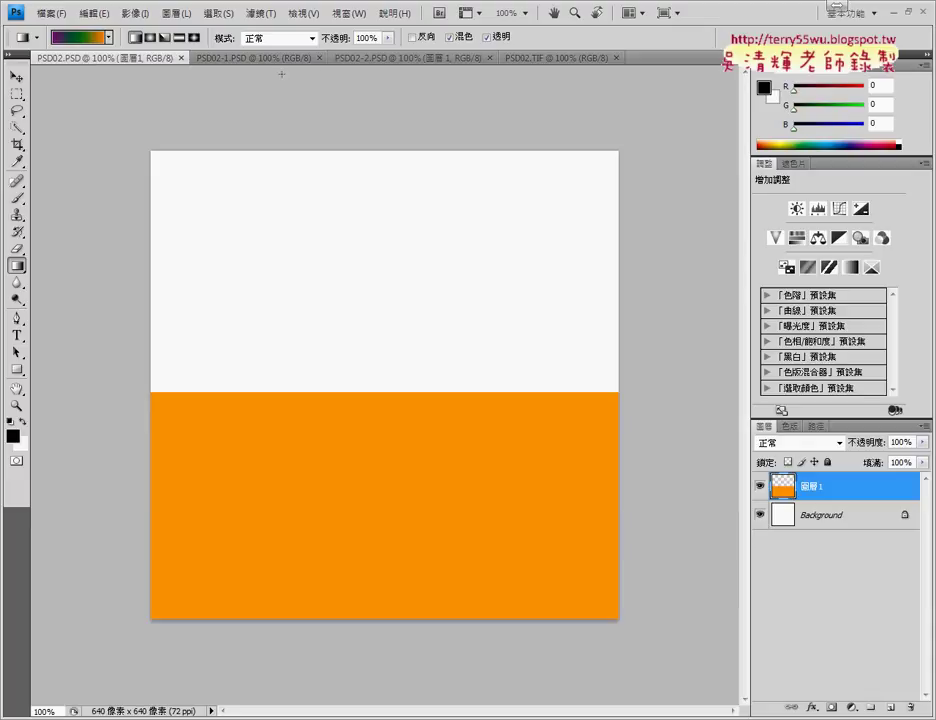
{"action": "left_click", "coordinate": [401, 59]}
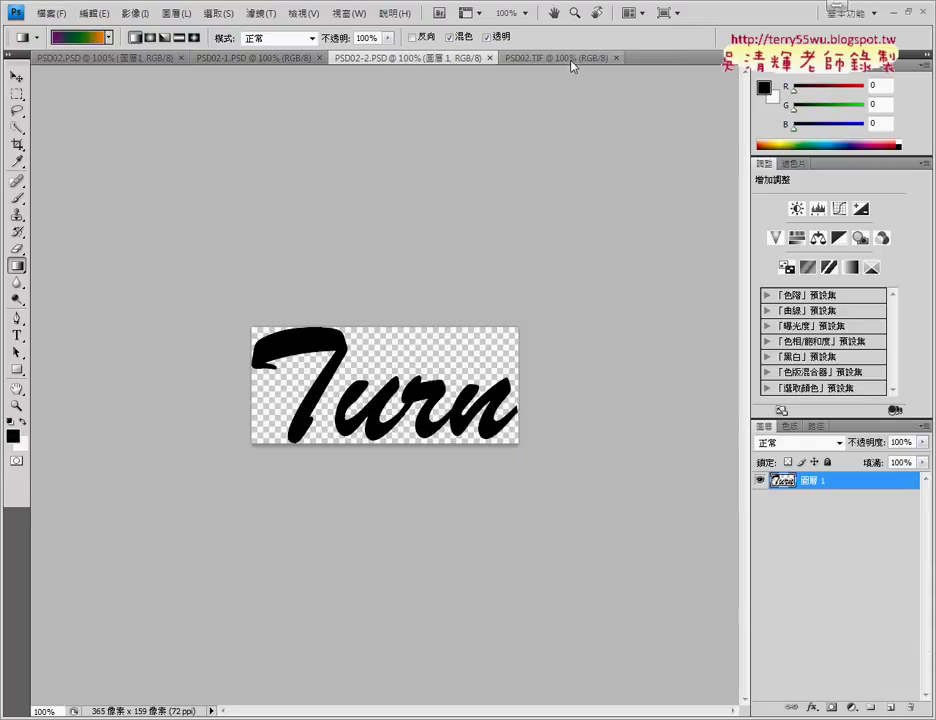
{"action": "left_click", "coordinate": [568, 59]}
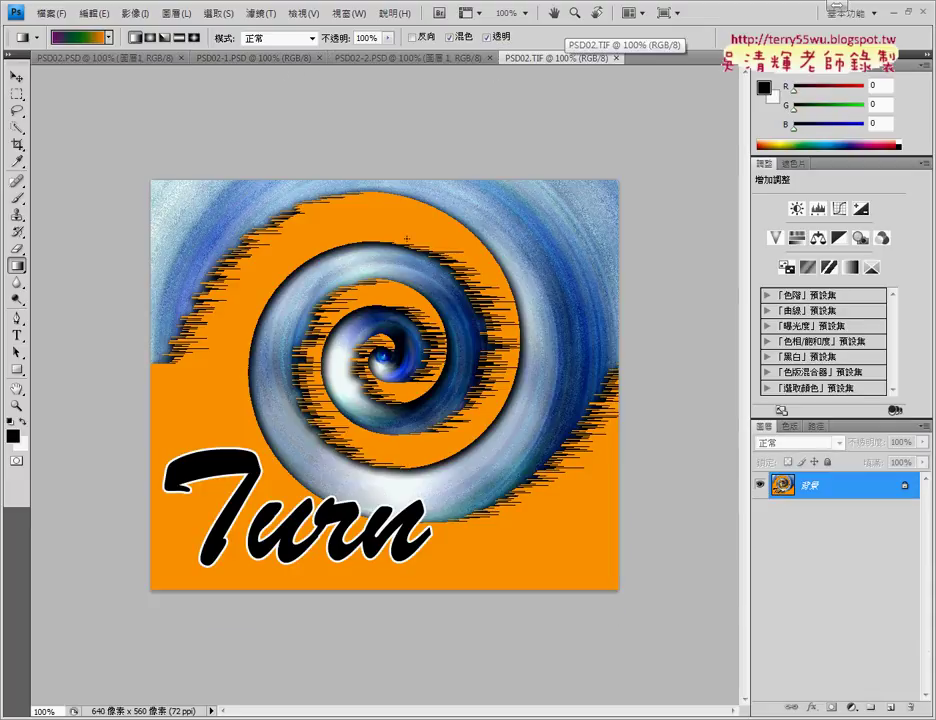
{"action": "left_click", "coordinate": [390, 60]}
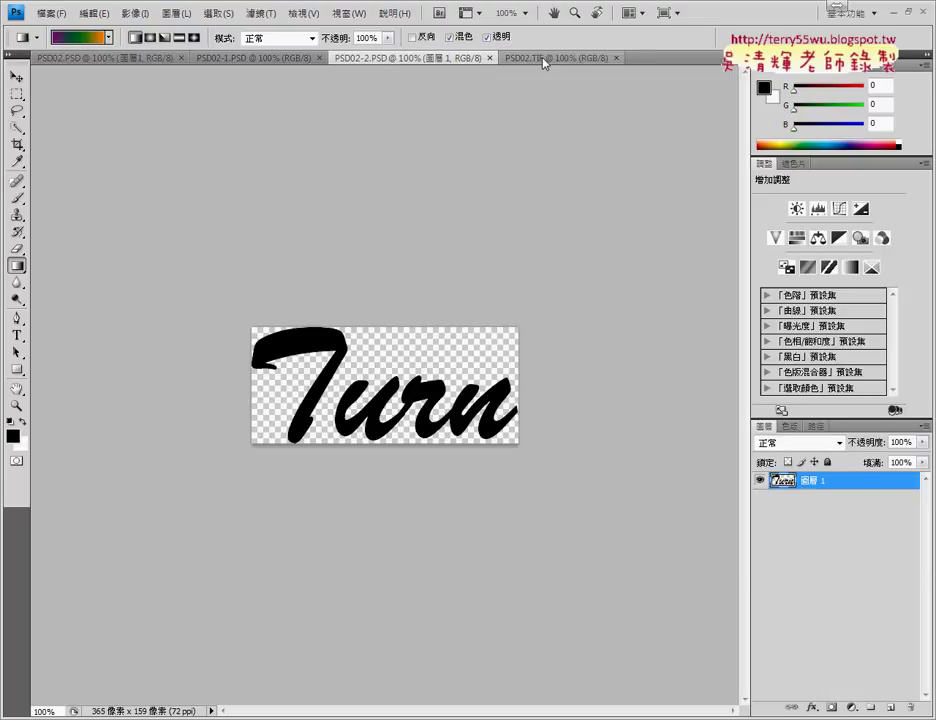
{"action": "left_click", "coordinate": [543, 58]}
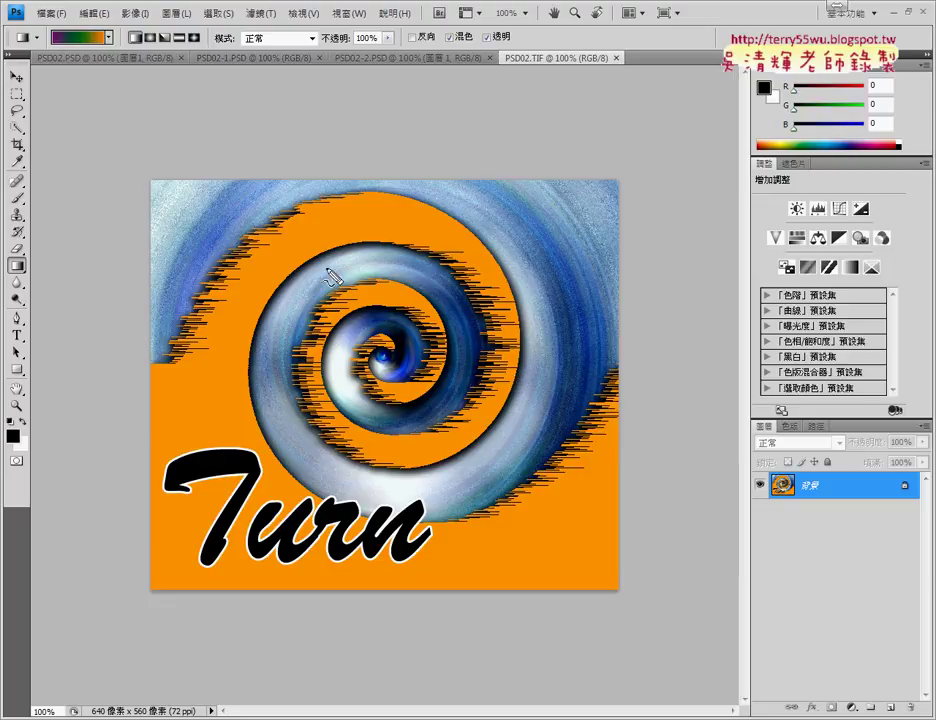
Annotate the reference by circling Turn and numbering swirl bands 1, 2 and 3, then go to PSD02.PSD
{"action": "mouse_move", "coordinate": [232, 588]}
{"action": "left_mouse_down"}
{"action": "mouse_move", "coordinate": [345, 460]}
{"action": "mouse_move", "coordinate": [312, 577]}
{"action": "left_mouse_up"}
{"action": "left_click_drag", "start_coordinate": [496, 273], "coordinate": [485, 305]}
{"action": "left_click_drag", "start_coordinate": [565, 242], "coordinate": [595, 265]}
{"action": "left_click_drag", "start_coordinate": [312, 489], "coordinate": [318, 512]}
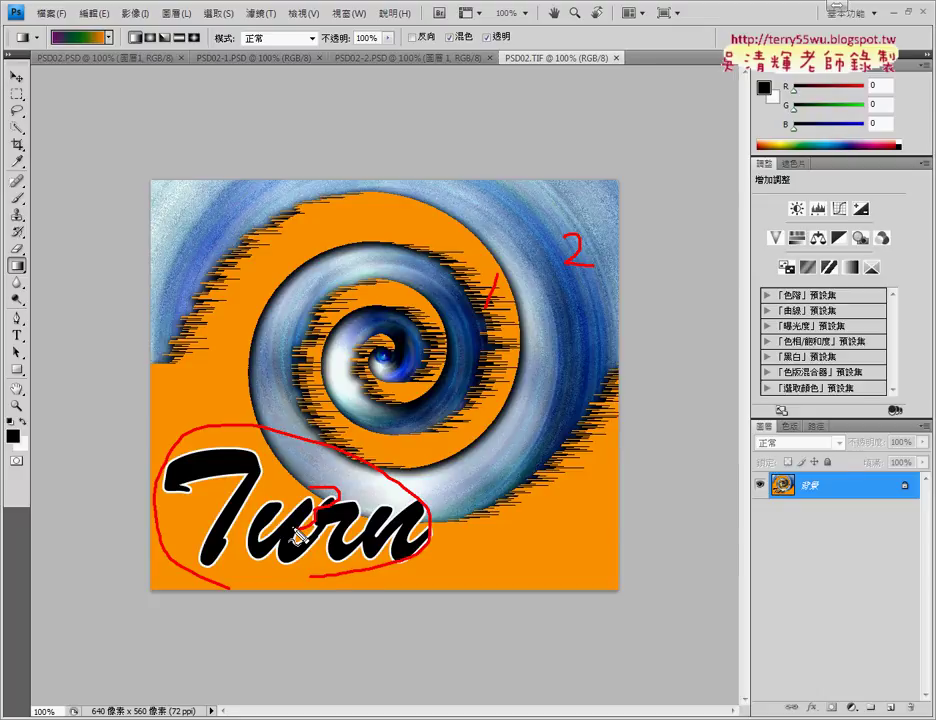
{"action": "key", "text": "ctrl+Tab"}
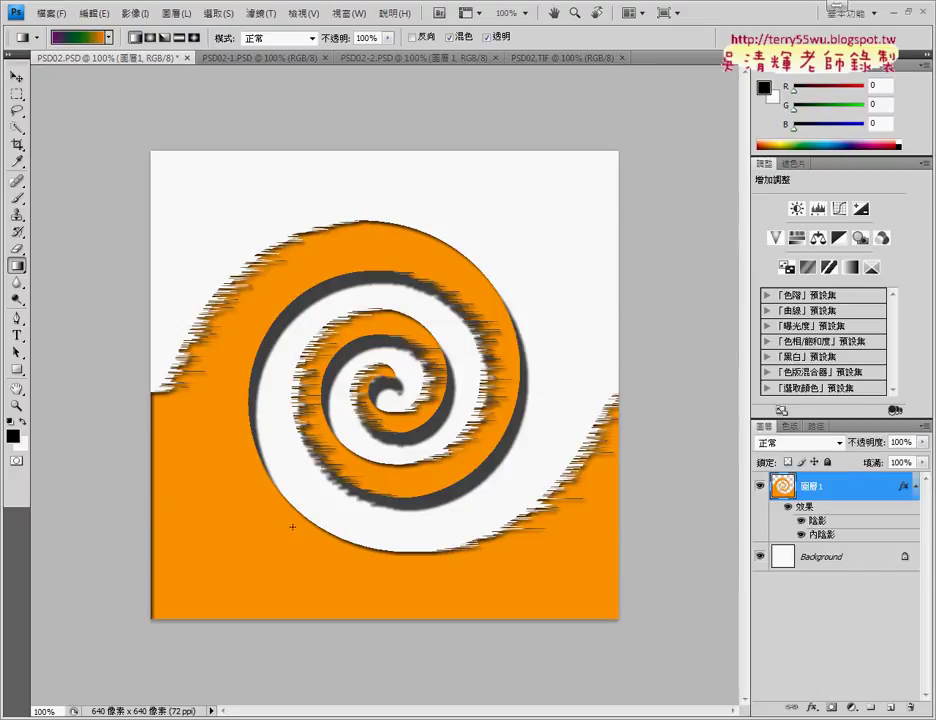
Compare with PSD02.TIF and the task PDF, then undo the shadow styles, wind and twirl
{"action": "left_click", "coordinate": [552, 60]}
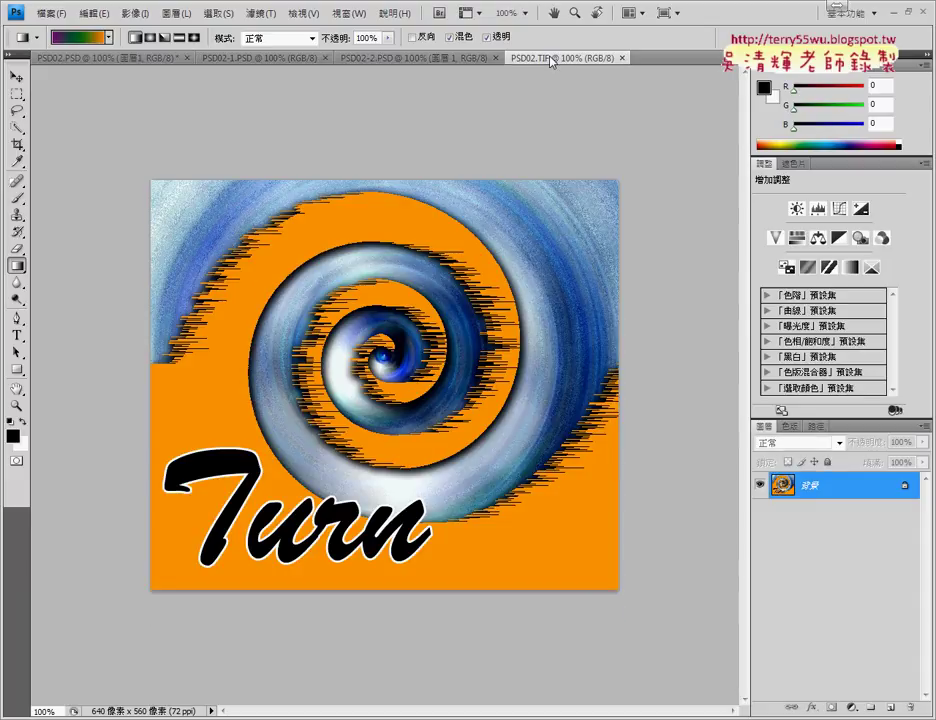
{"action": "left_click", "coordinate": [95, 58]}
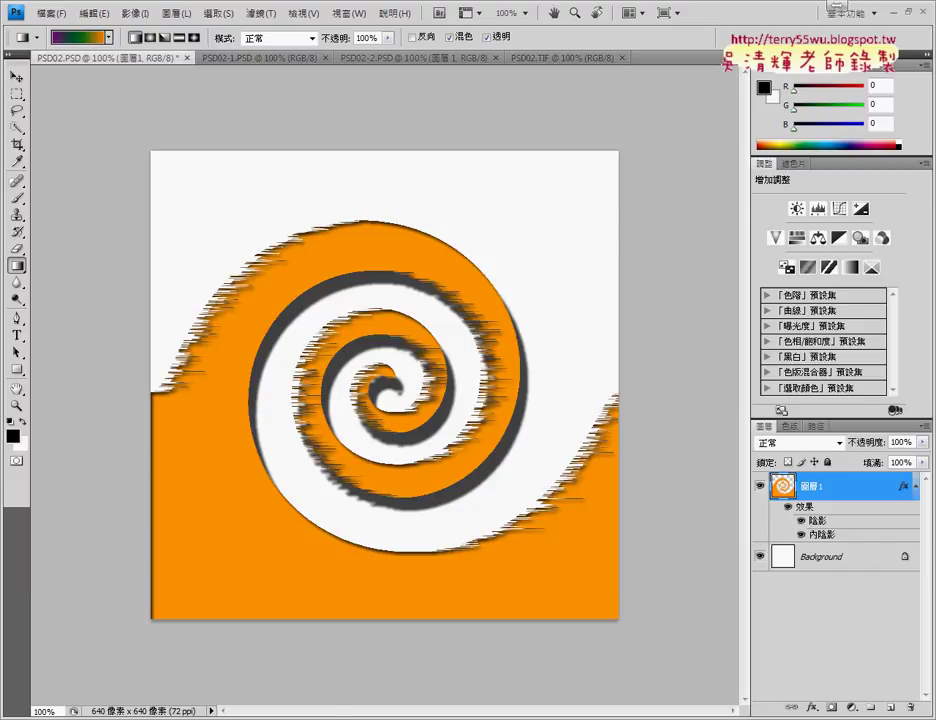
{"action": "left_click", "coordinate": [345, 690]}
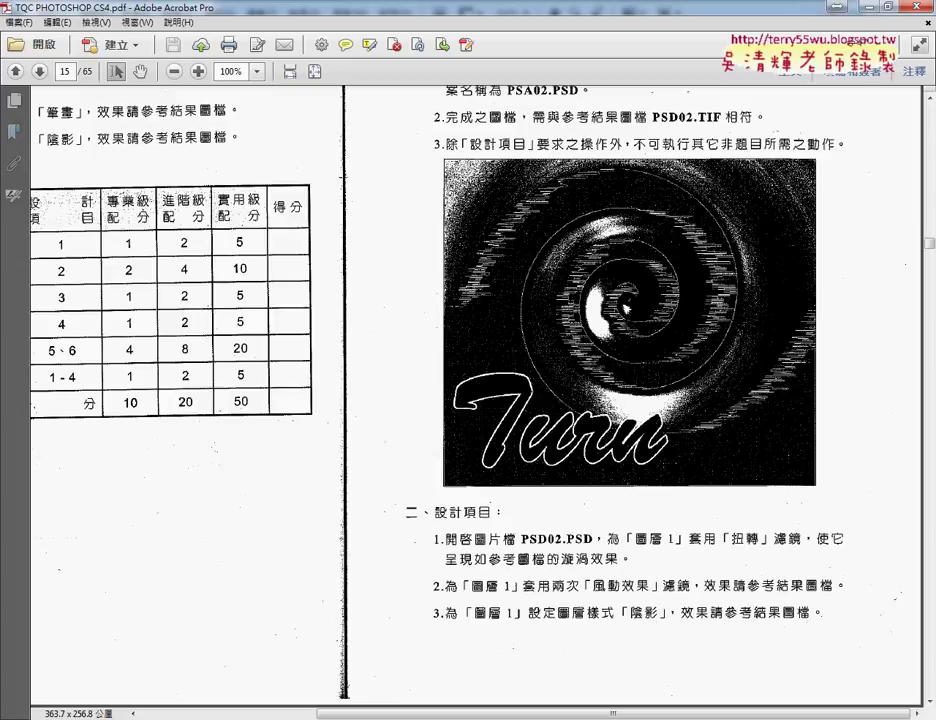
{"action": "left_click", "coordinate": [866, 8]}
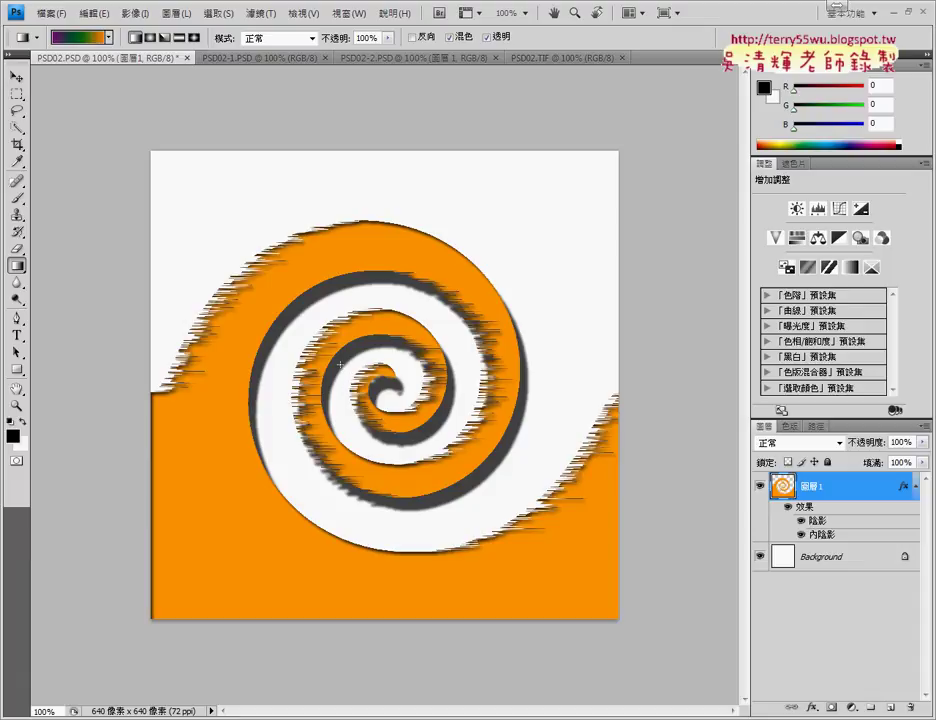
{"action": "key", "text": "ctrl+alt+z"}
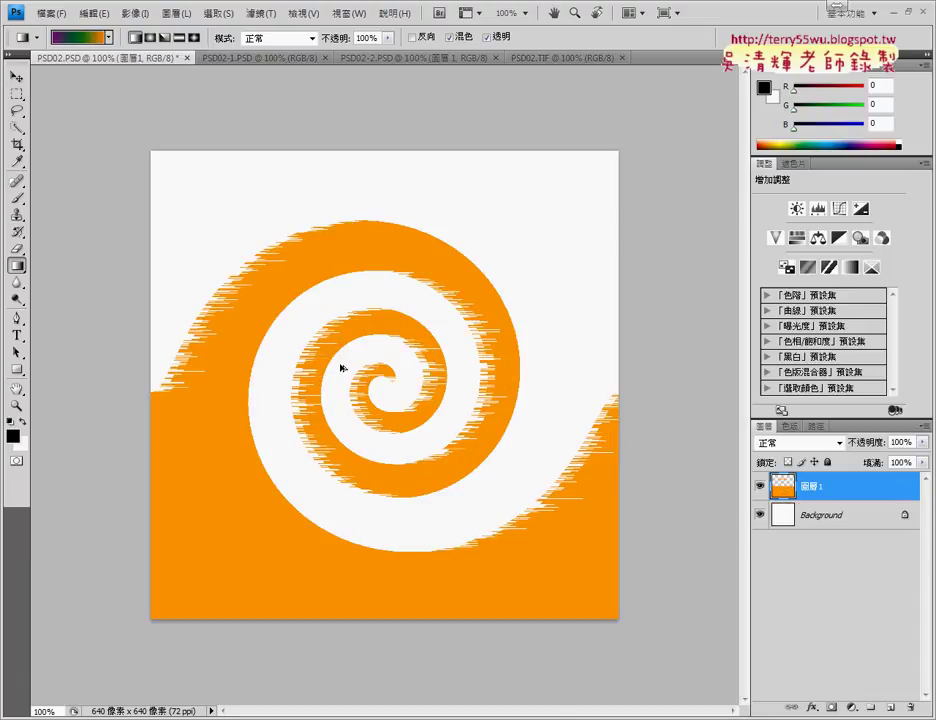
{"action": "key", "text": "ctrl+alt+z"}
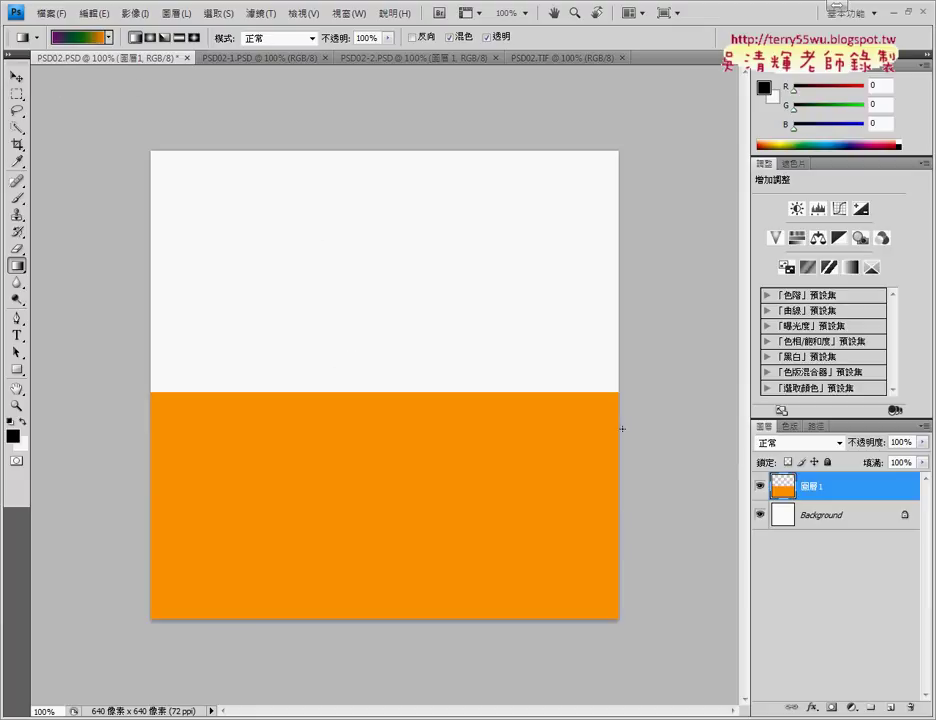
On 圖層 1, set the Twirl (扭轉效果) filter angle to 999°
{"action": "left_click", "coordinate": [832, 522]}
{"action": "left_click", "coordinate": [832, 491]}
{"action": "left_click", "coordinate": [263, 17]}
{"action": "mouse_move", "coordinate": [296, 124]}
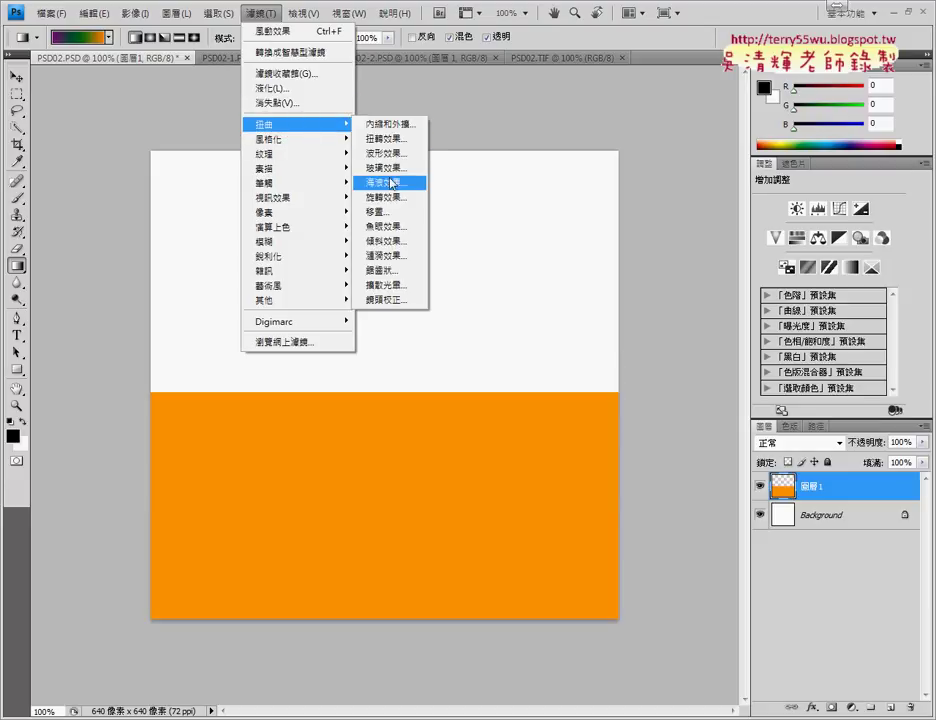
{"action": "left_click", "coordinate": [389, 140]}
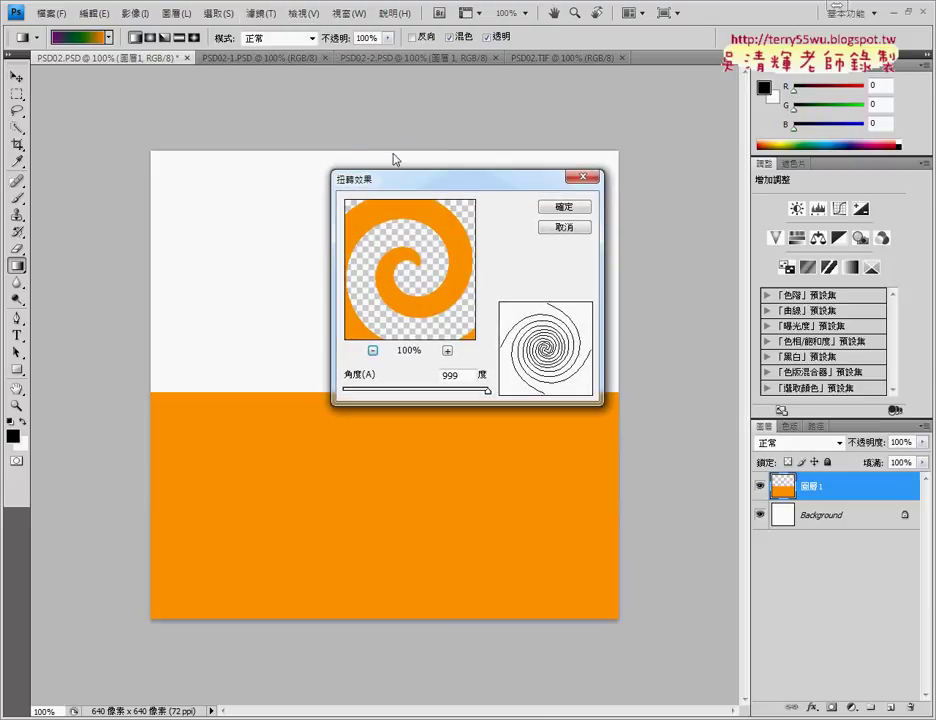
{"action": "left_click_drag", "start_coordinate": [488, 394], "coordinate": [388, 388]}
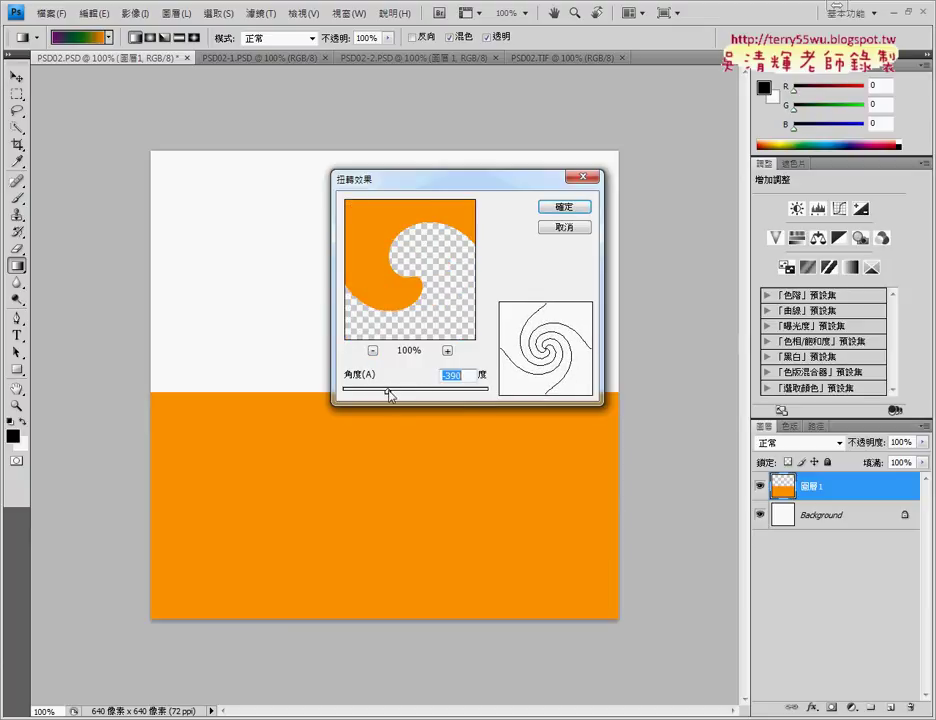
{"action": "mouse_move", "coordinate": [388, 390]}
{"action": "left_mouse_down"}
{"action": "mouse_move", "coordinate": [456, 397]}
{"action": "mouse_move", "coordinate": [343, 393]}
{"action": "left_mouse_up"}
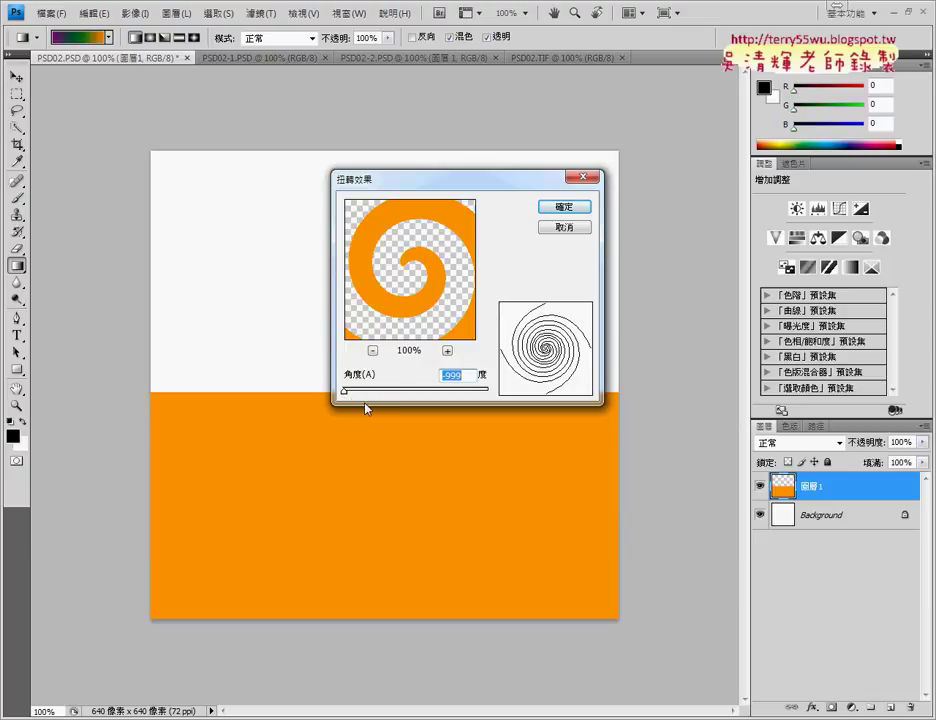
{"action": "left_click_drag", "start_coordinate": [349, 396], "coordinate": [505, 400]}
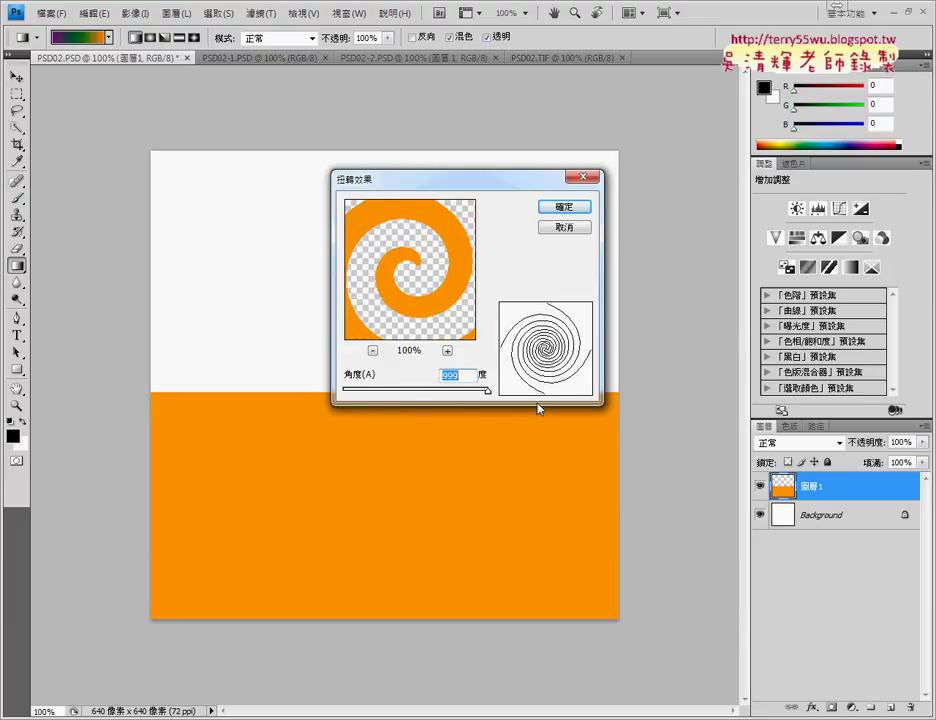
Zoom the Twirl preview between 25% and 300% to inspect the swirl, ending at 100%
{"action": "left_click", "coordinate": [372, 351]}
{"action": "left_click", "coordinate": [372, 351]}
{"action": "left_click", "coordinate": [372, 351]}
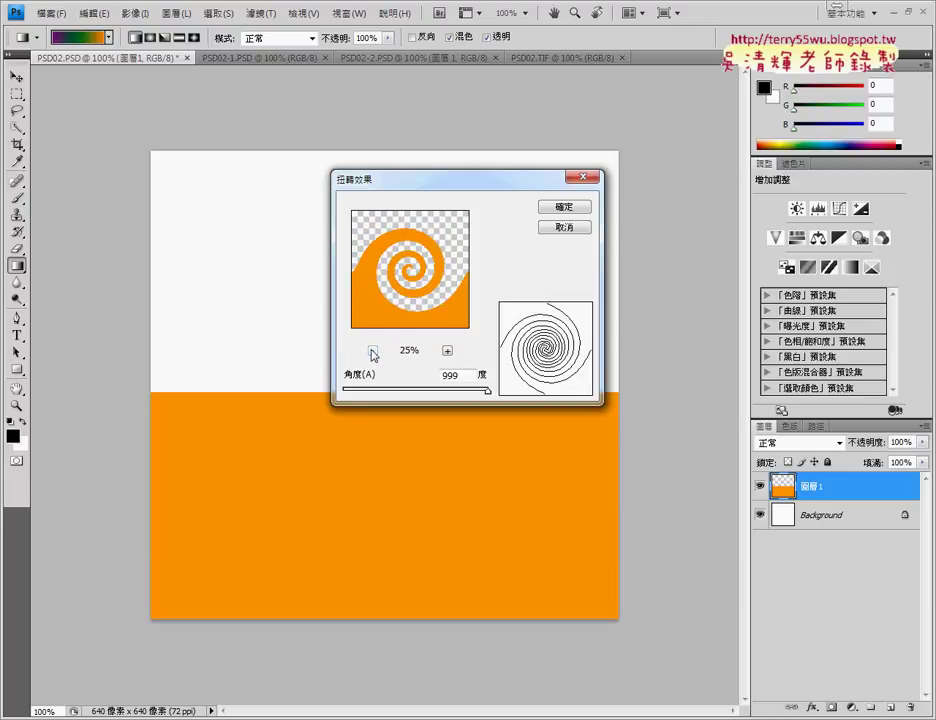
{"action": "left_click", "coordinate": [447, 351]}
{"action": "left_click", "coordinate": [447, 351]}
{"action": "left_click", "coordinate": [447, 351]}
{"action": "left_click", "coordinate": [447, 351]}
{"action": "left_click", "coordinate": [447, 351]}
{"action": "left_click", "coordinate": [447, 351]}
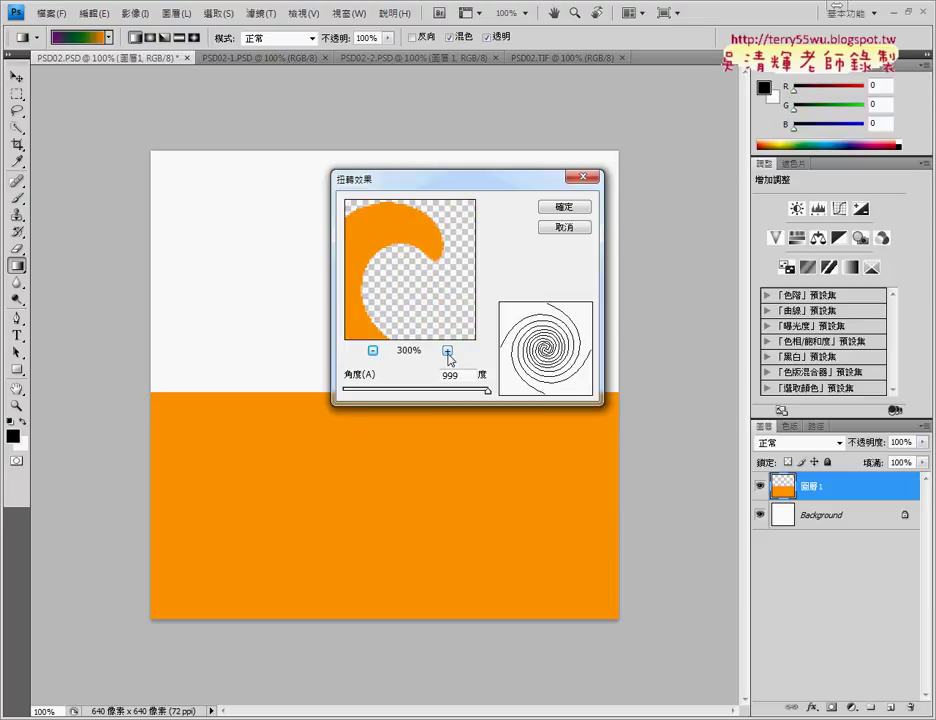
{"action": "left_click", "coordinate": [447, 351]}
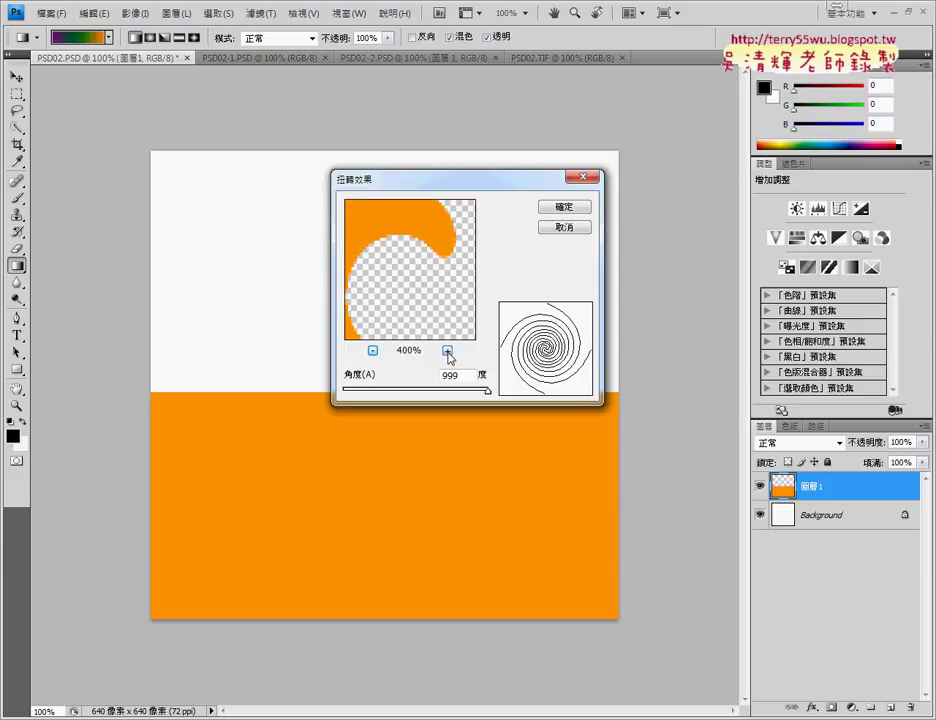
{"action": "left_click", "coordinate": [373, 351]}
{"action": "left_click", "coordinate": [373, 351]}
{"action": "left_click", "coordinate": [373, 351]}
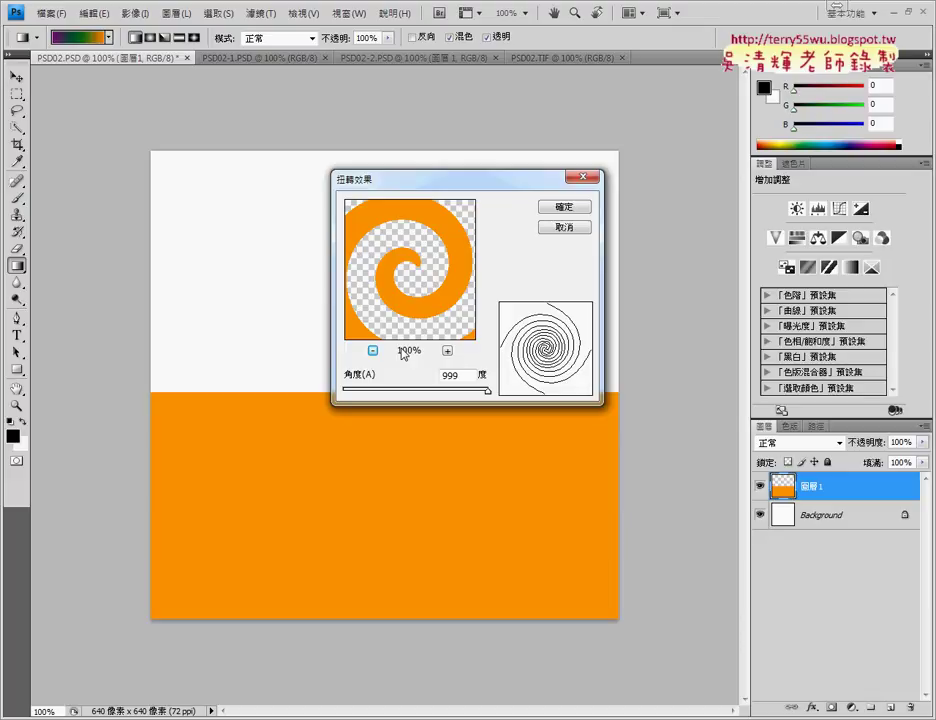
Apply the 999° twirl and compare the spiral against the PSD02.TIF reference
{"action": "left_click", "coordinate": [580, 207]}
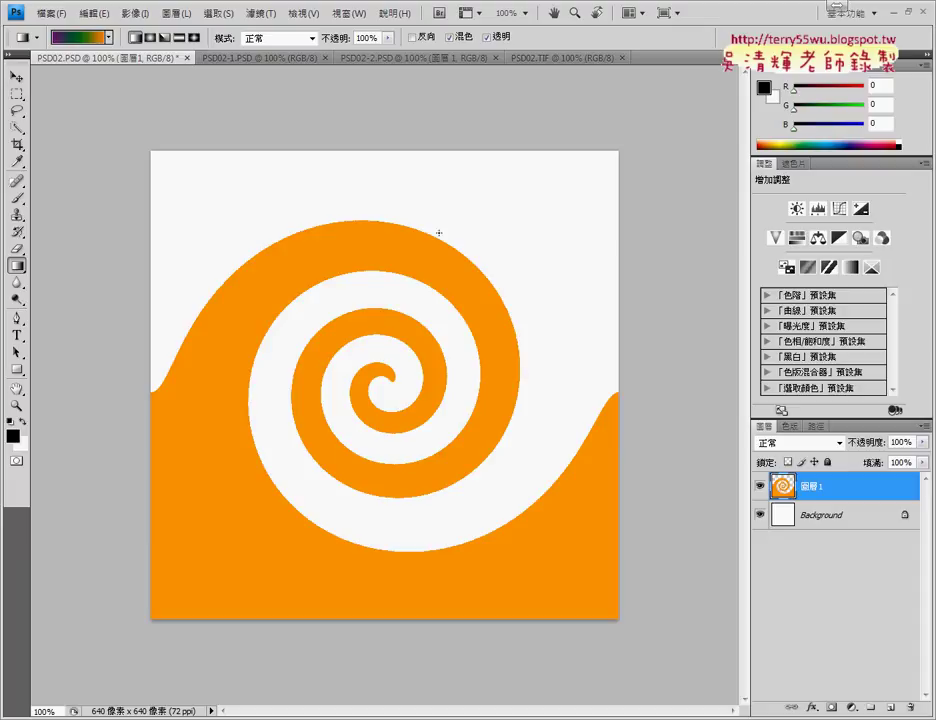
{"action": "left_click", "coordinate": [560, 60]}
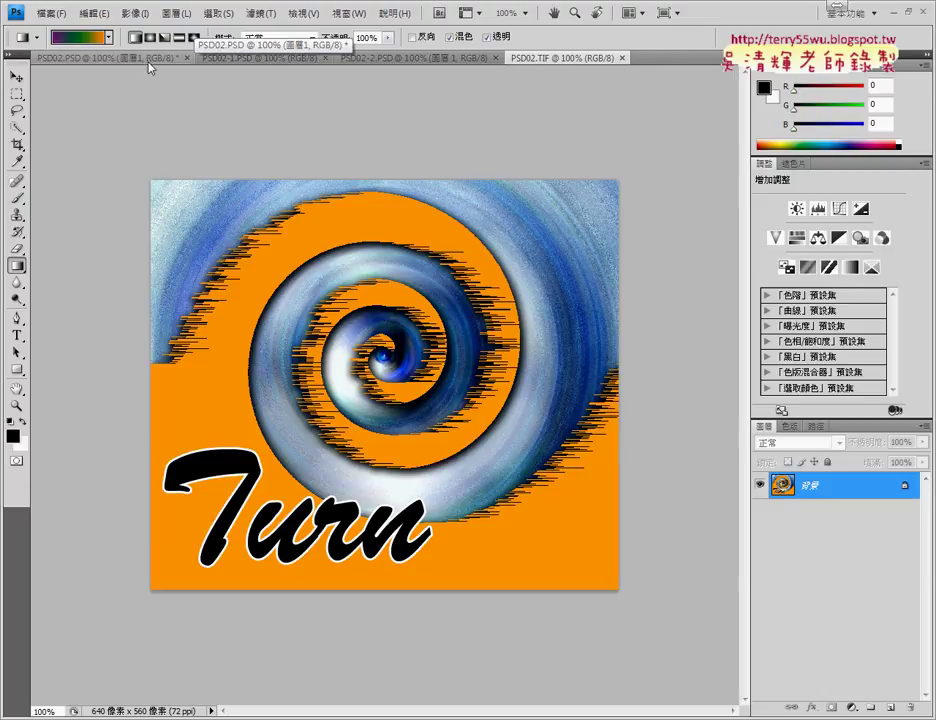
{"action": "left_click", "coordinate": [113, 60]}
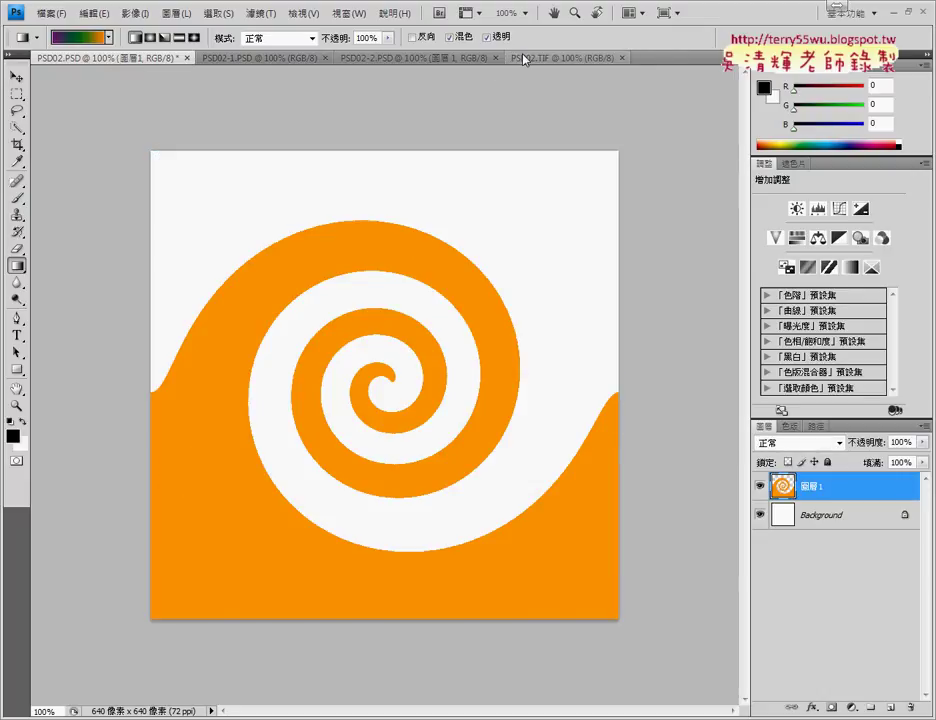
{"action": "left_click", "coordinate": [524, 60]}
{"action": "left_click", "coordinate": [125, 60]}
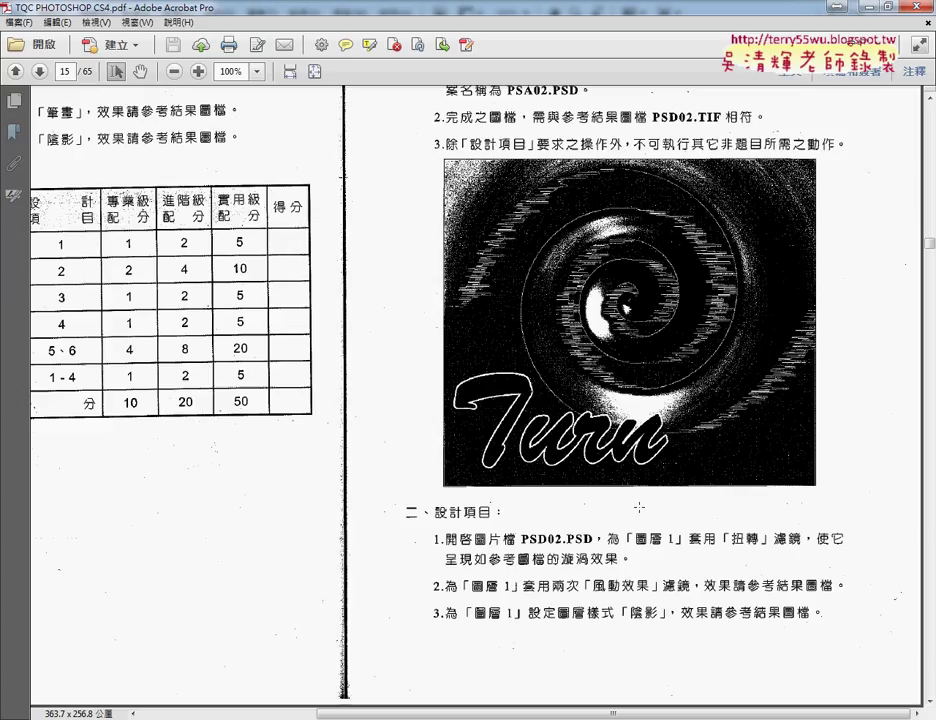
Consult the task instructions PDF again before choosing the next filter
{"action": "left_click", "coordinate": [336, 645]}
{"action": "left_click", "coordinate": [870, 8]}
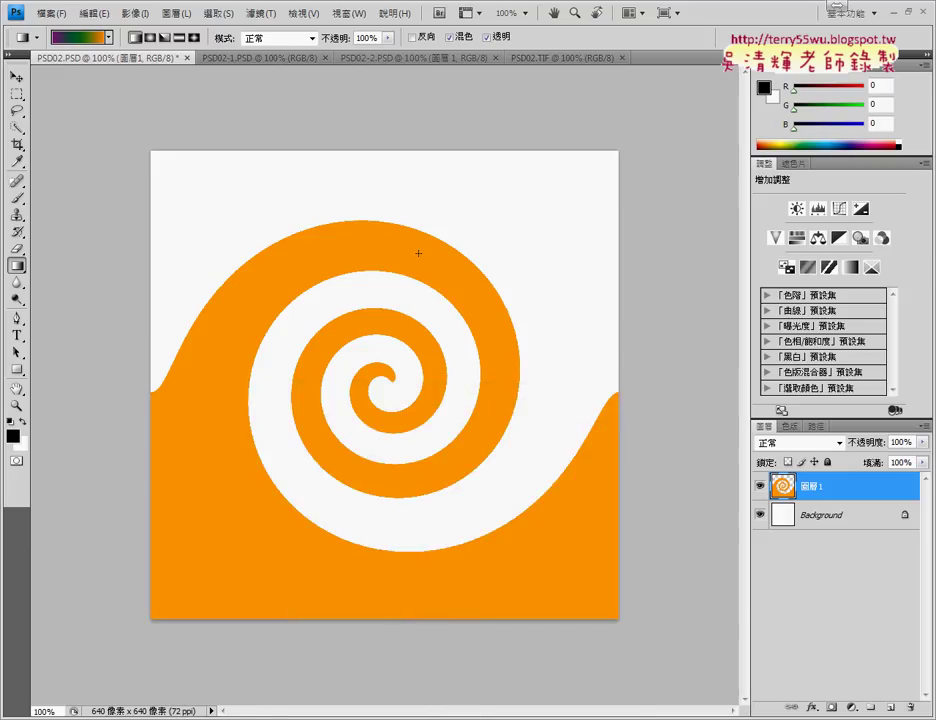
{"action": "left_click", "coordinate": [261, 17]}
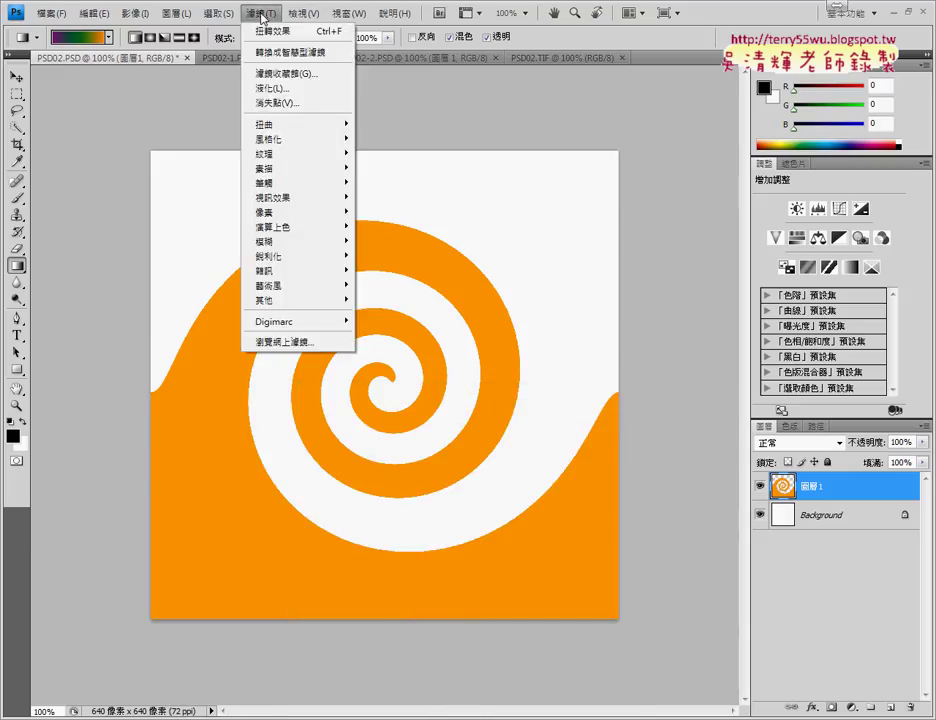
{"action": "mouse_move", "coordinate": [272, 139]}
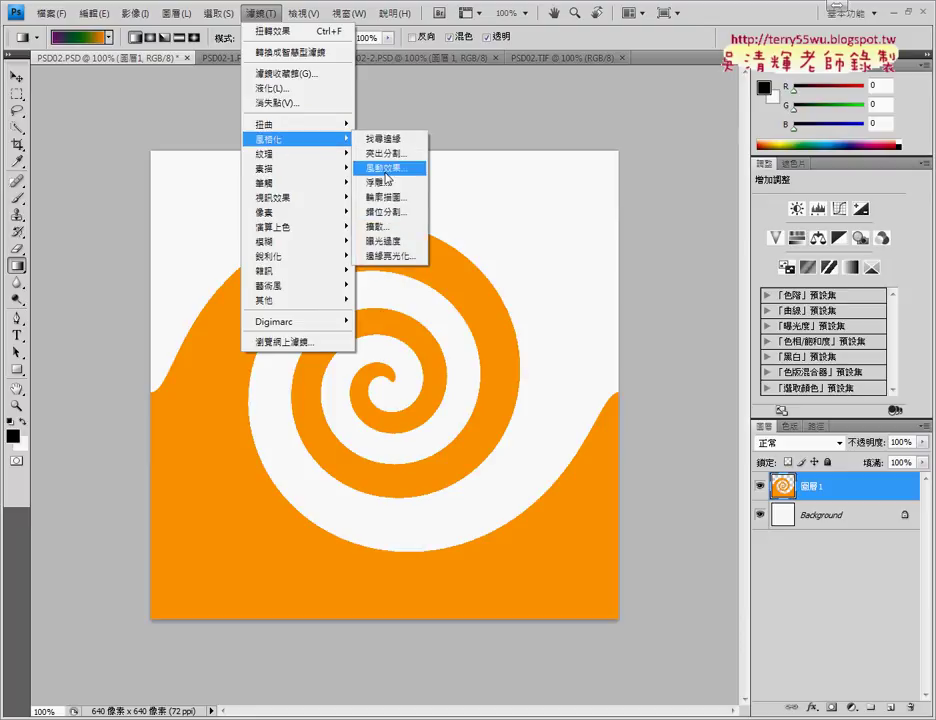
Preview the Wind filter with Blast and both directions, then cancel without applying
{"action": "left_click", "coordinate": [385, 168]}
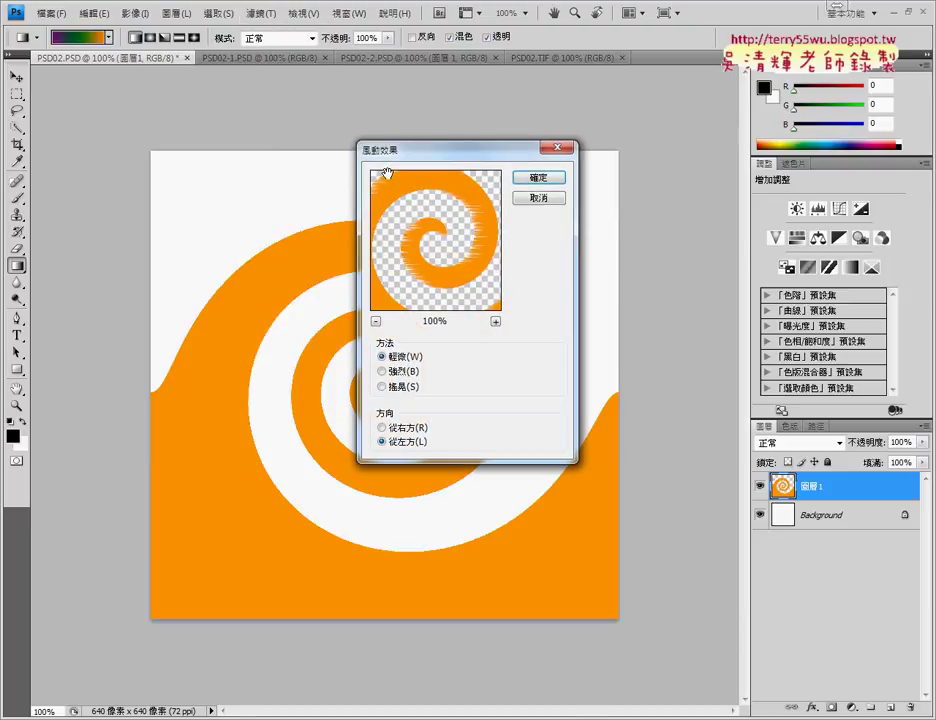
{"action": "left_click", "coordinate": [382, 371]}
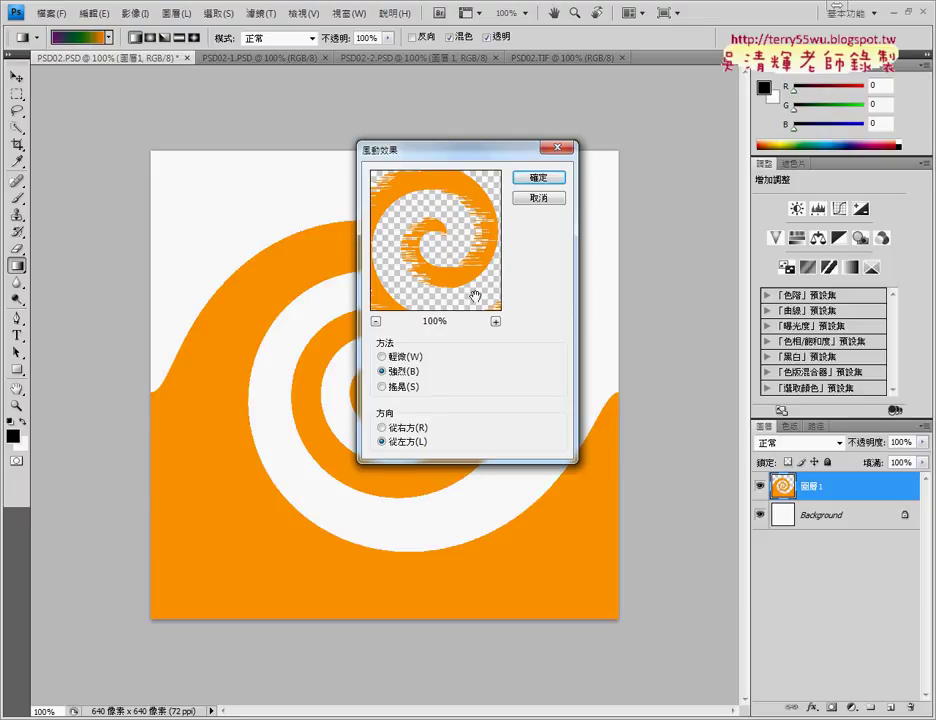
{"action": "left_click", "coordinate": [395, 428]}
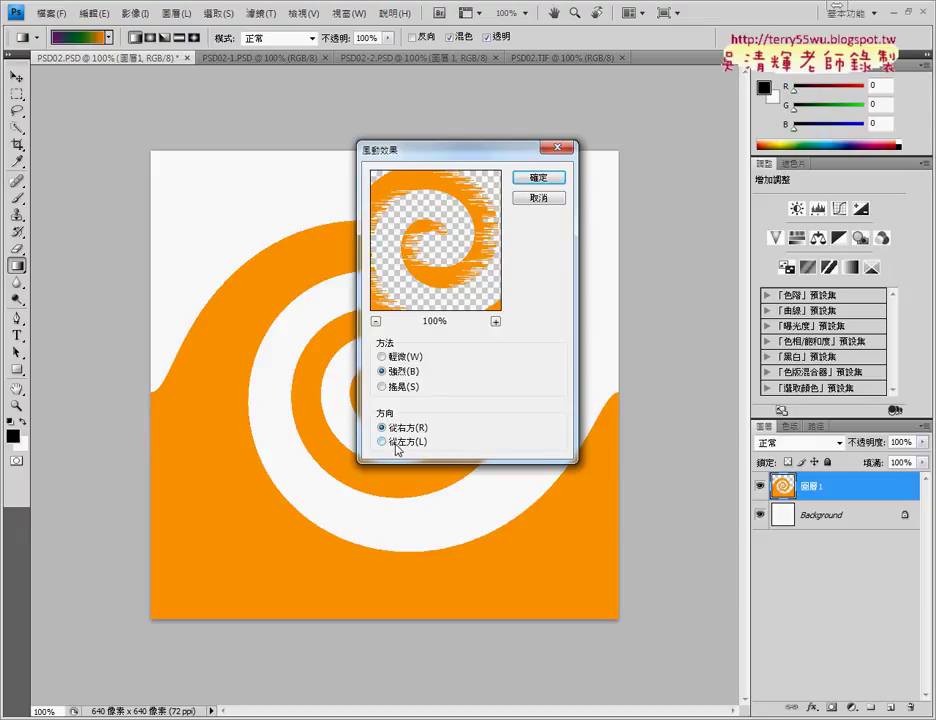
{"action": "left_click", "coordinate": [386, 441]}
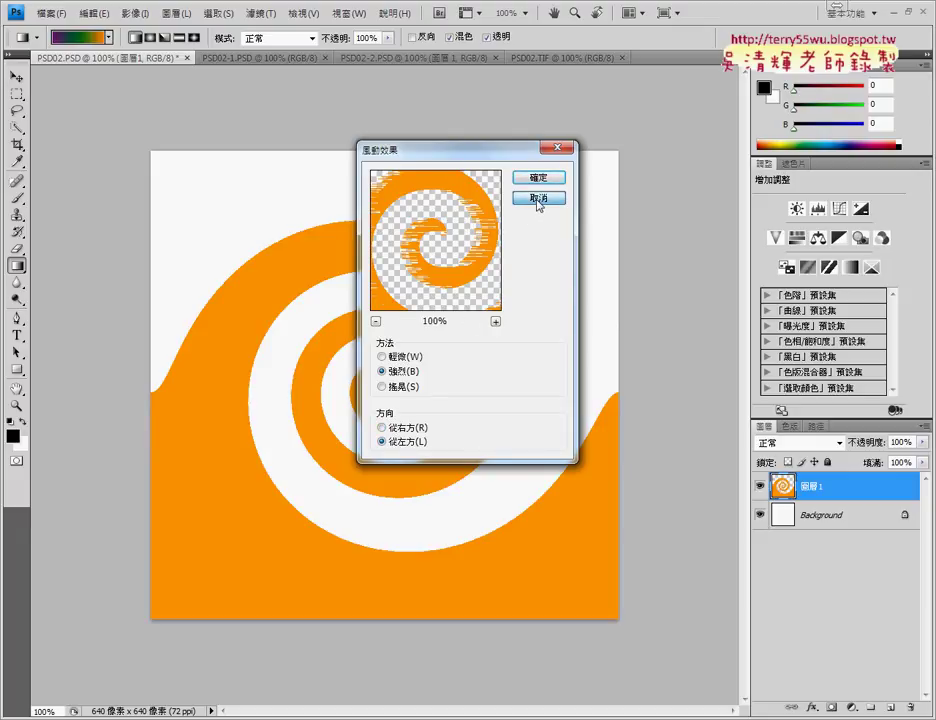
{"action": "left_click", "coordinate": [539, 198]}
{"action": "left_click", "coordinate": [538, 58]}
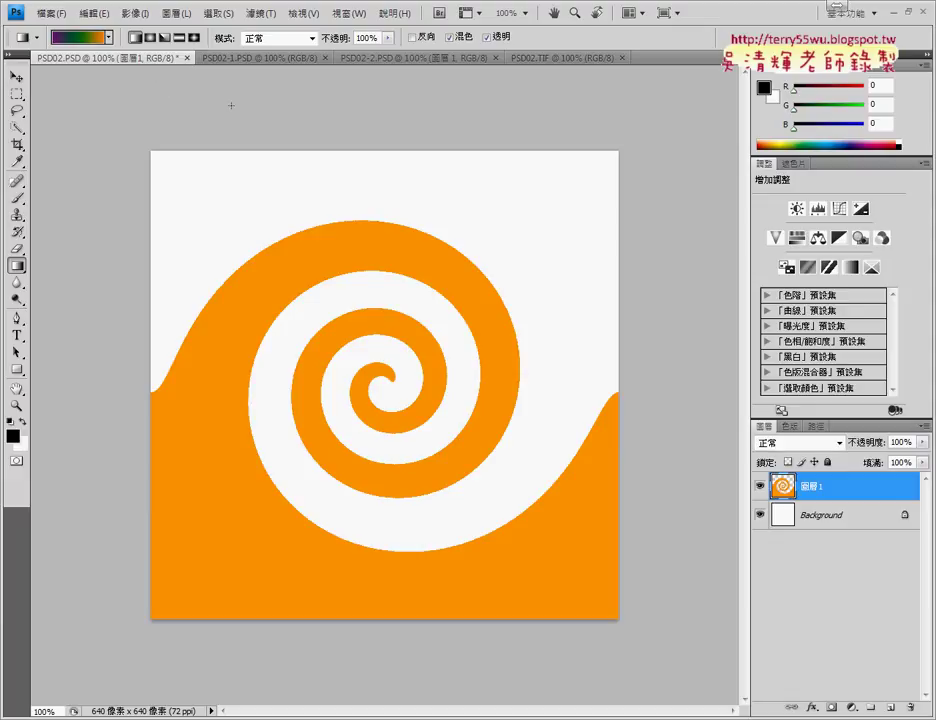
Apply the Wind filter with the Blast method blowing from the left
{"action": "left_click", "coordinate": [261, 13]}
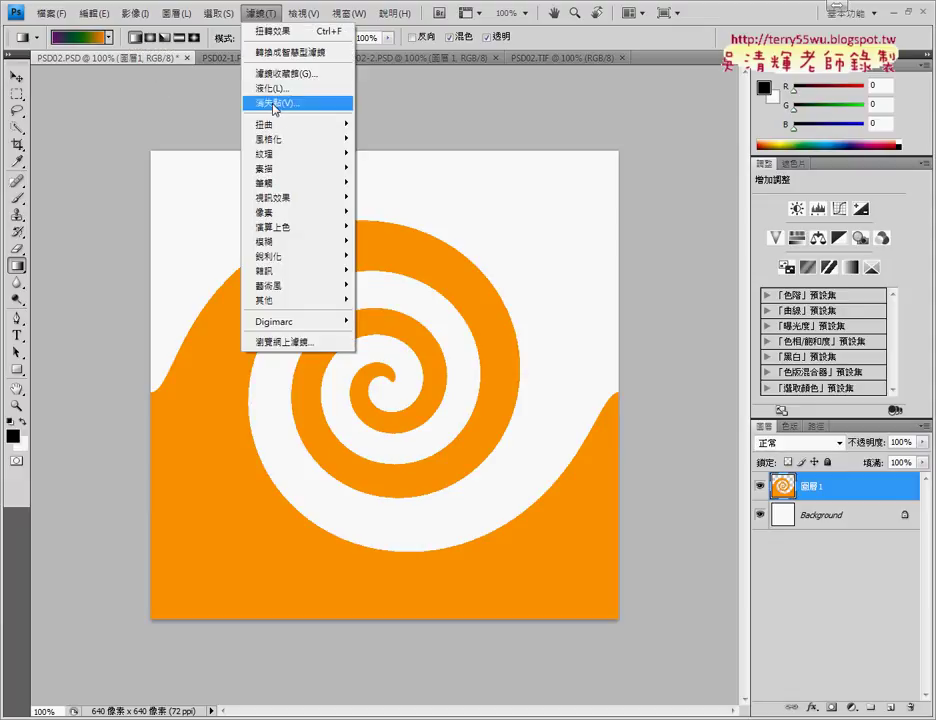
{"action": "mouse_move", "coordinate": [278, 138]}
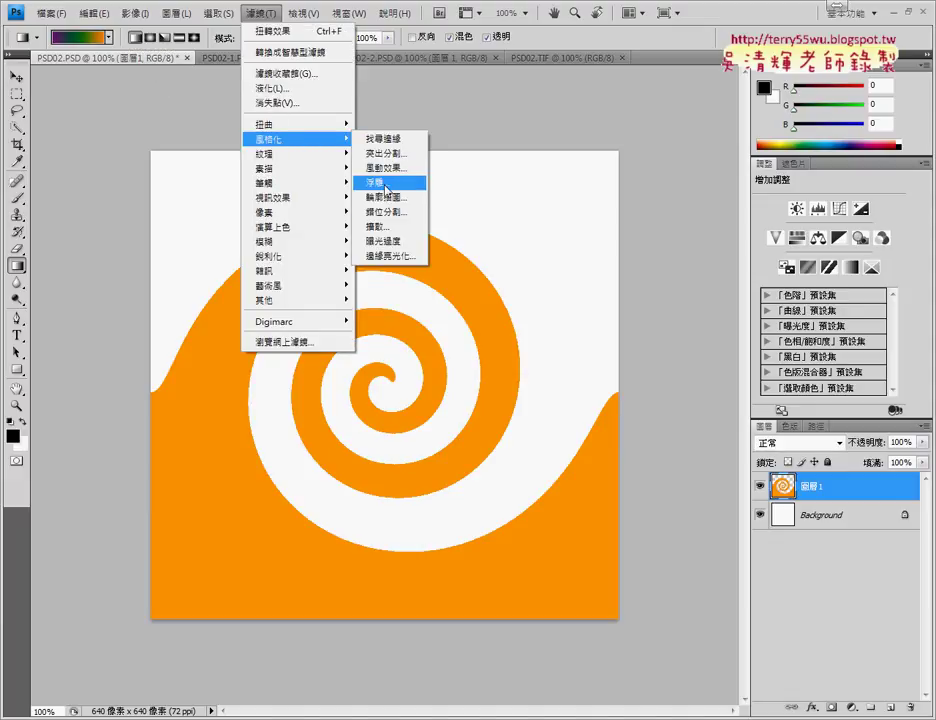
{"action": "left_click", "coordinate": [396, 178]}
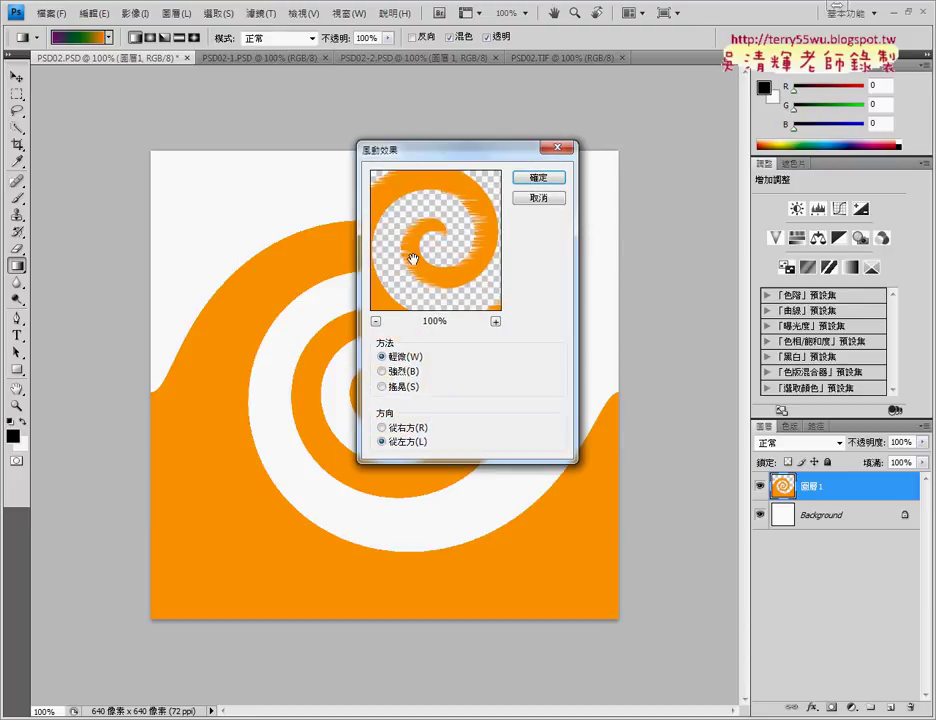
{"action": "left_click", "coordinate": [410, 372]}
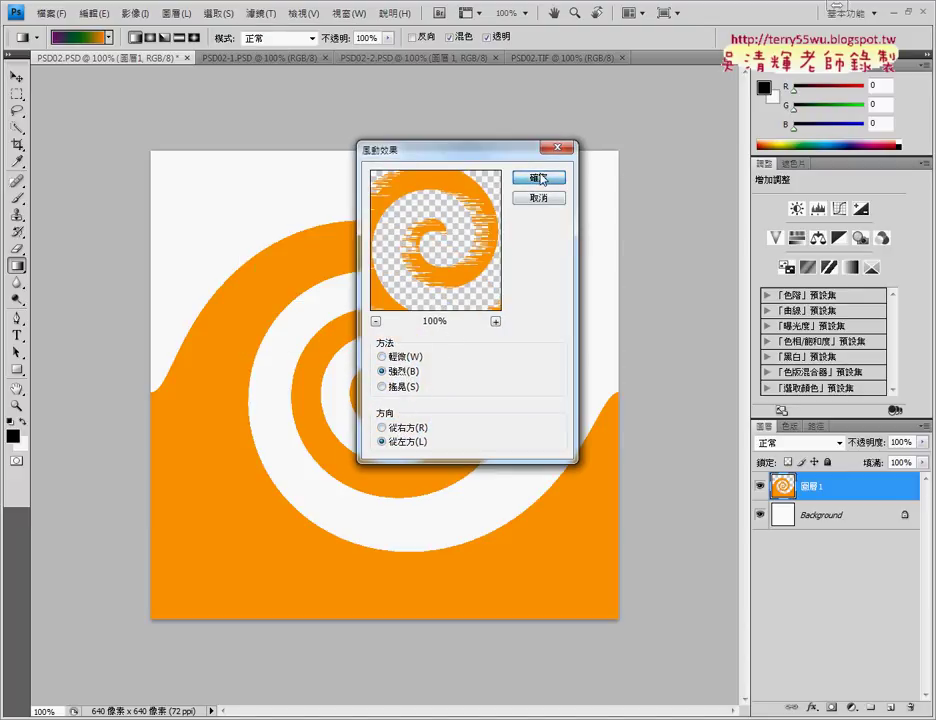
{"action": "left_click", "coordinate": [540, 178]}
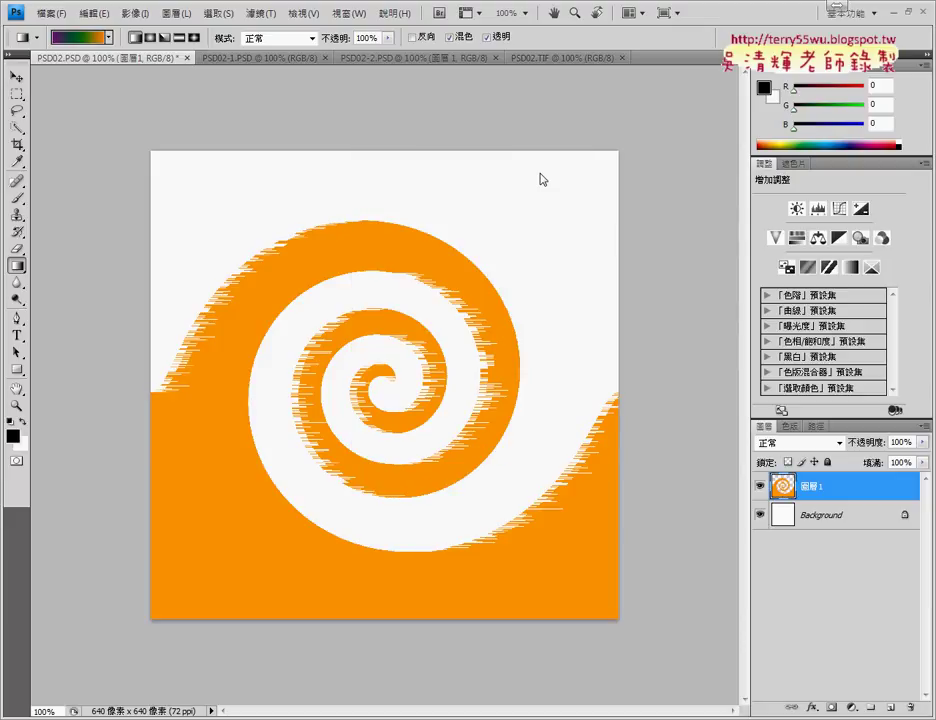
{"action": "left_click", "coordinate": [260, 13]}
{"action": "mouse_move", "coordinate": [270, 139]}
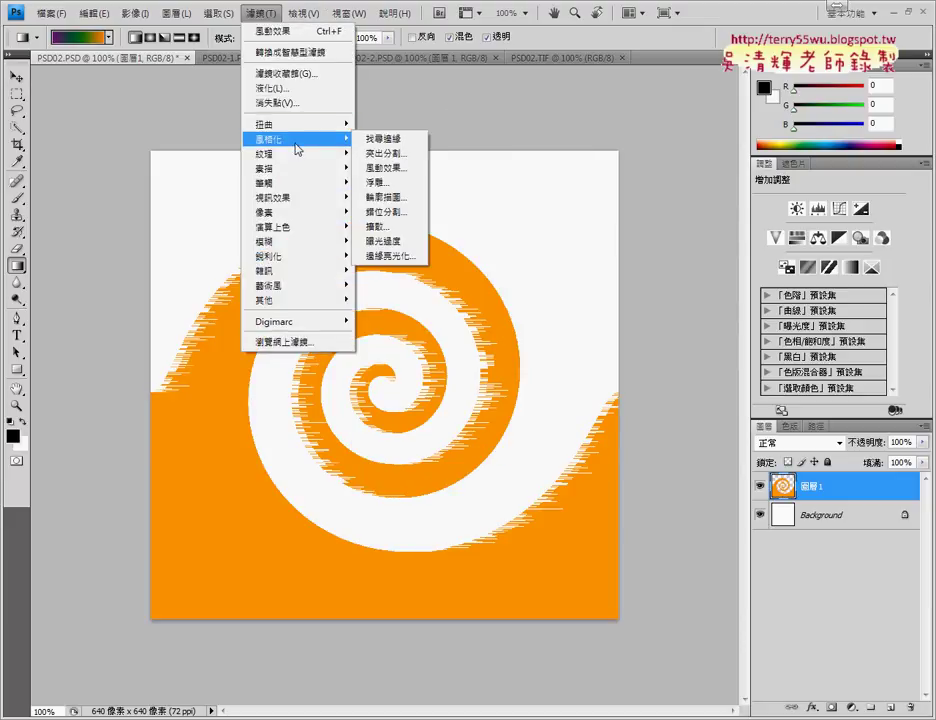
Apply a second Wind filter using the Wind method from the left, after previewing Stagger
{"action": "left_click", "coordinate": [395, 168]}
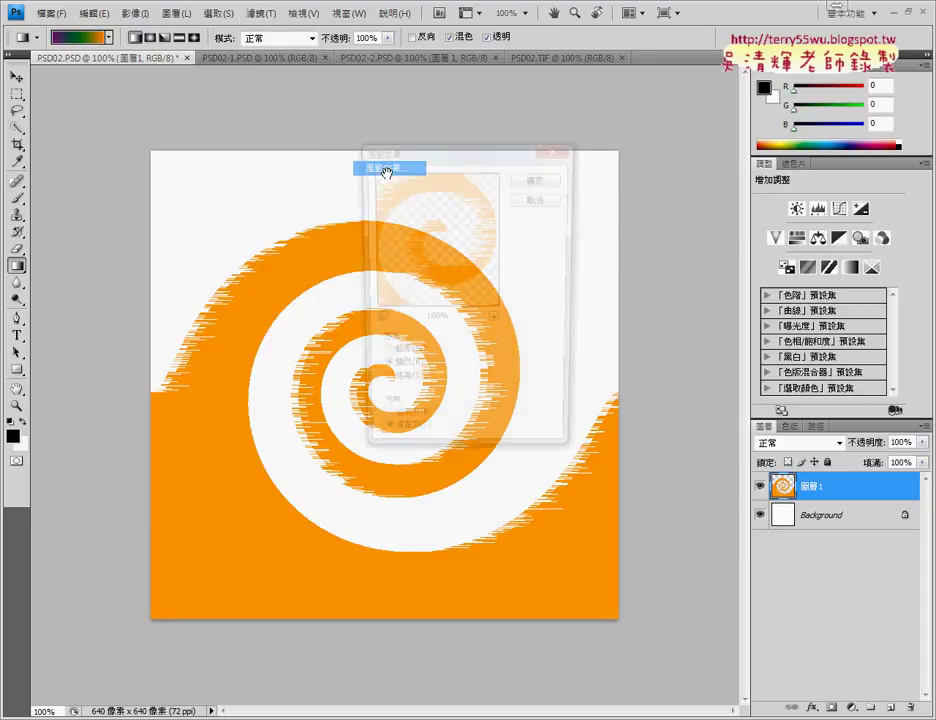
{"action": "left_click", "coordinate": [401, 357]}
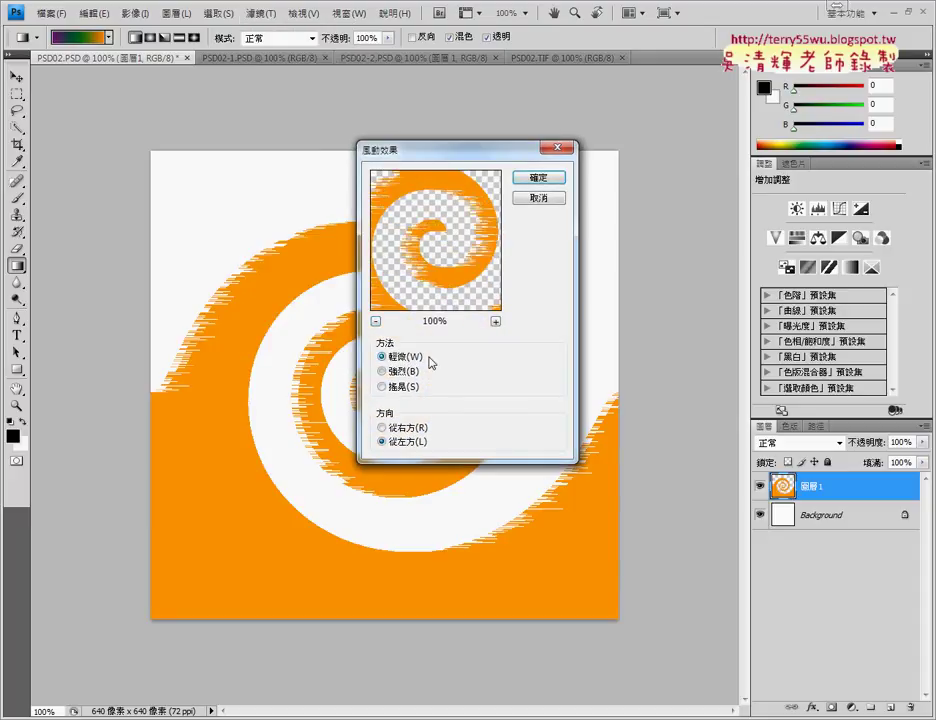
{"action": "left_click", "coordinate": [398, 388]}
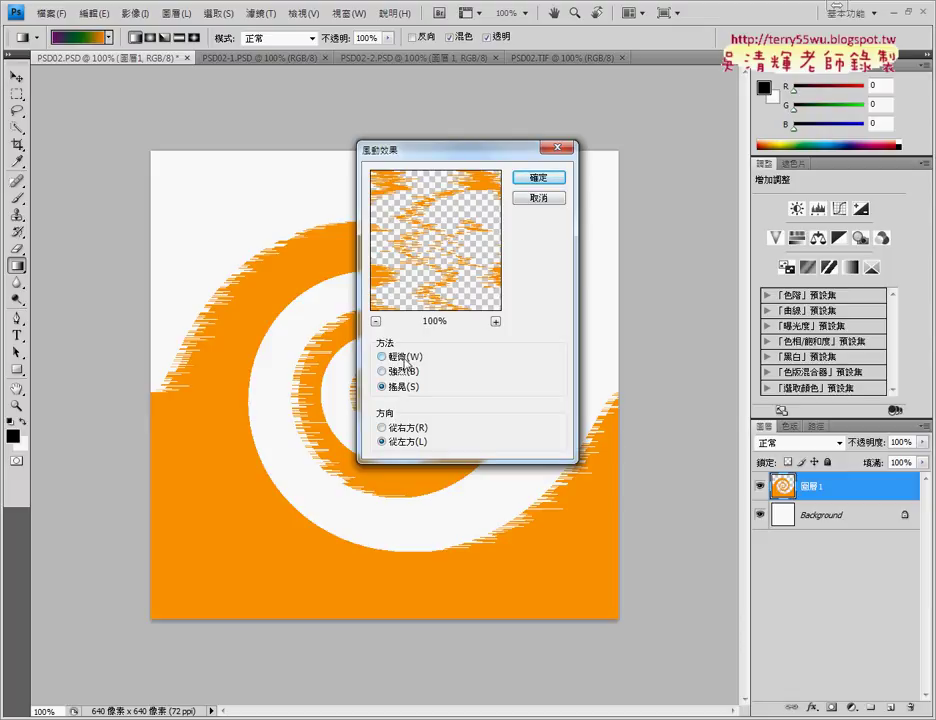
{"action": "left_click", "coordinate": [403, 358]}
{"action": "left_click", "coordinate": [538, 178]}
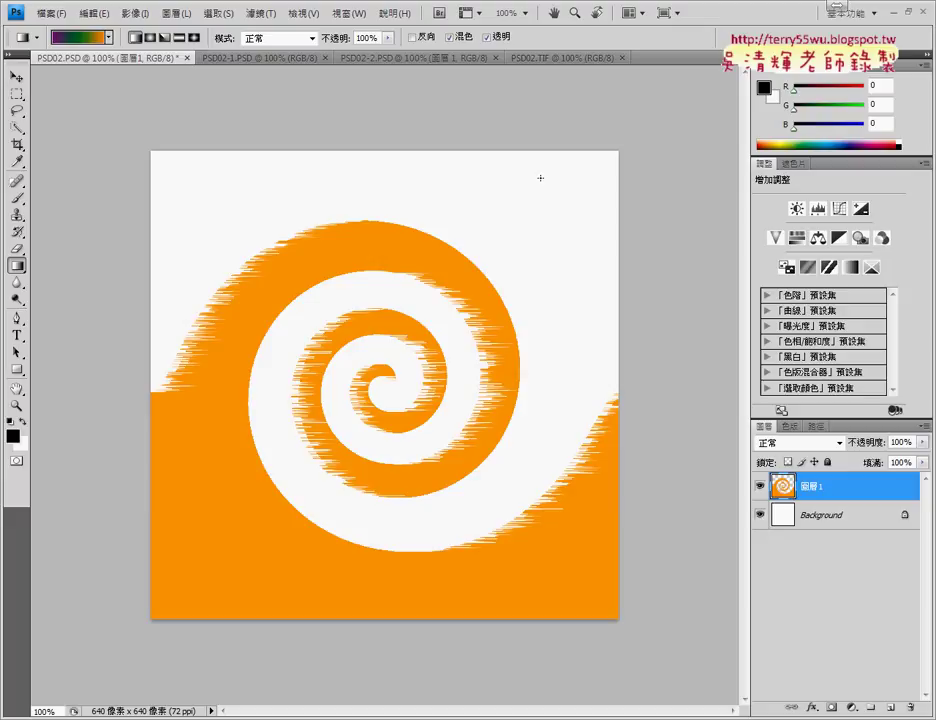
{"action": "left_click", "coordinate": [540, 61]}
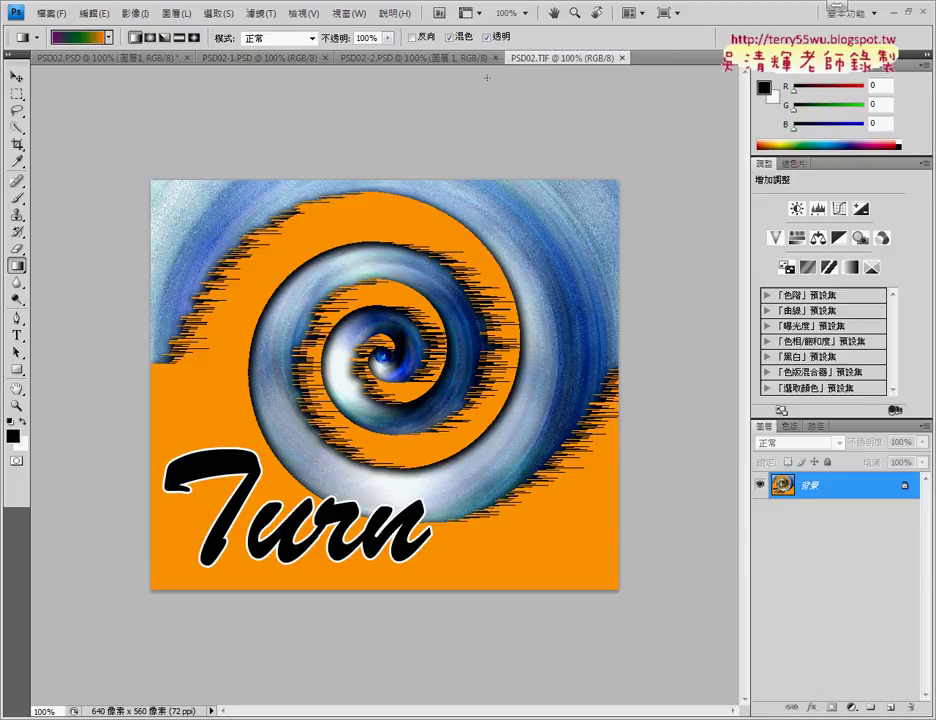
{"action": "left_click", "coordinate": [130, 57]}
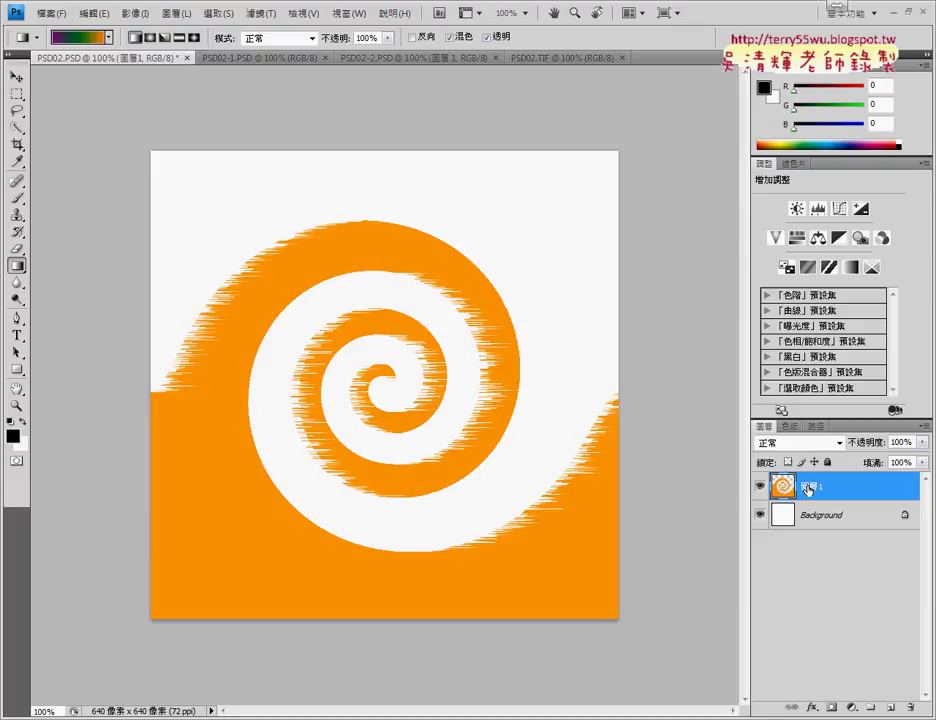
{"action": "right_click", "coordinate": [806, 490]}
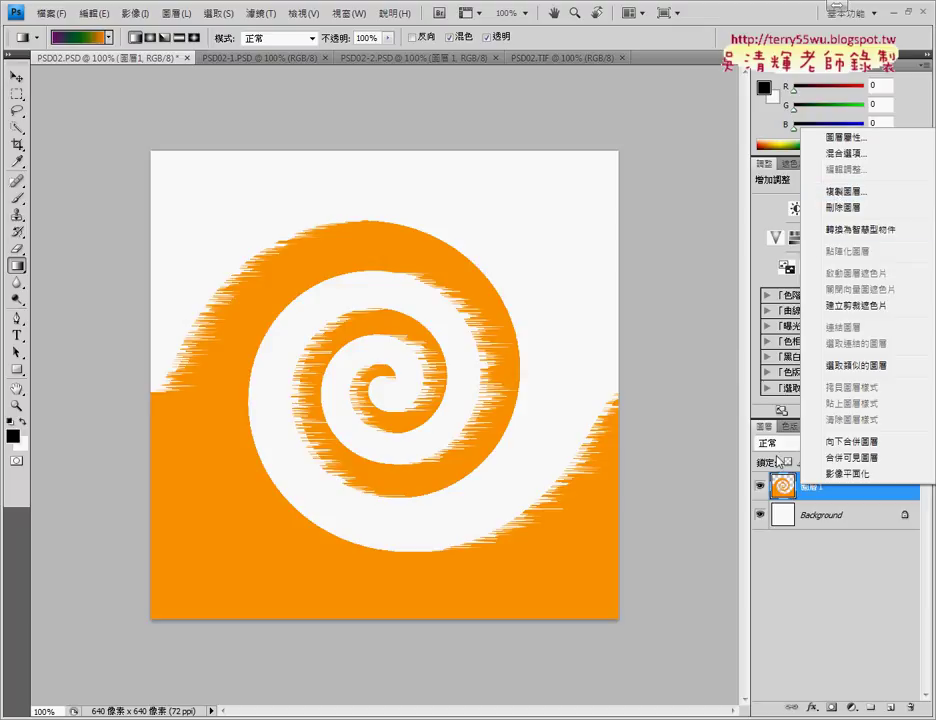
{"action": "left_click", "coordinate": [800, 487]}
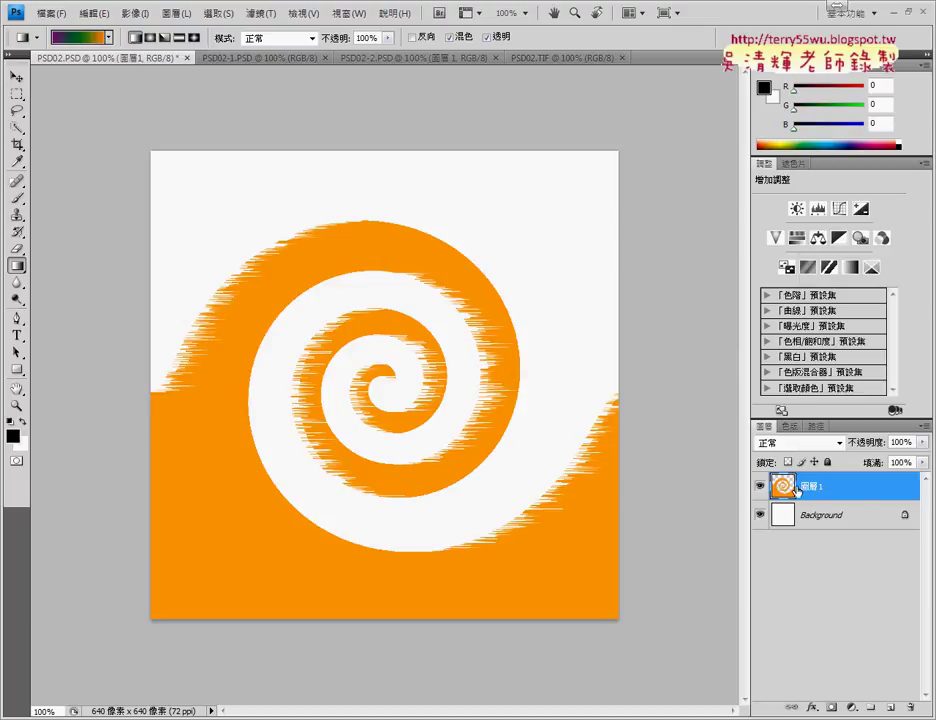
{"action": "double_click", "coordinate": [810, 487]}
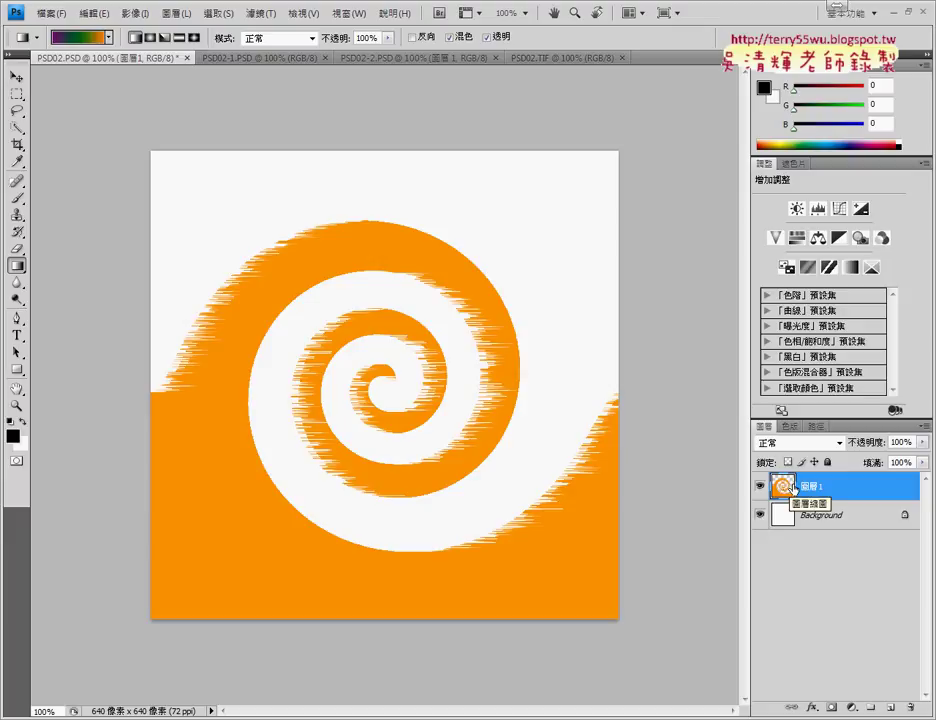
{"action": "key", "text": "Return"}
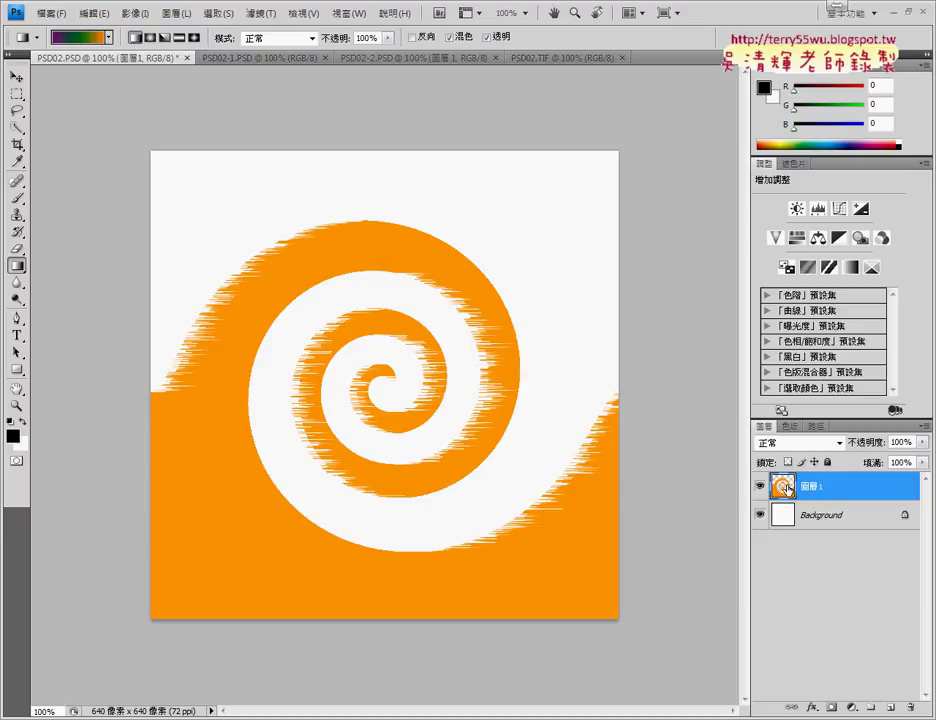
Open Layer 1's Layer Style dialog and move it aside to reveal the layers list and spiral
{"action": "double_click", "coordinate": [788, 489]}
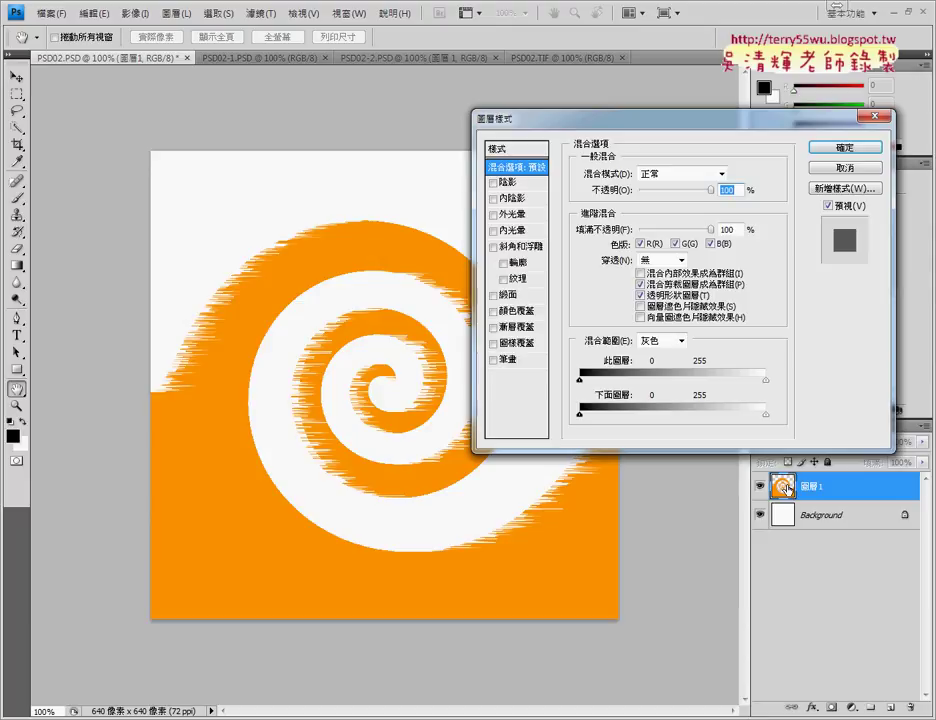
{"action": "left_click_drag", "start_coordinate": [503, 119], "coordinate": [326, 81]}
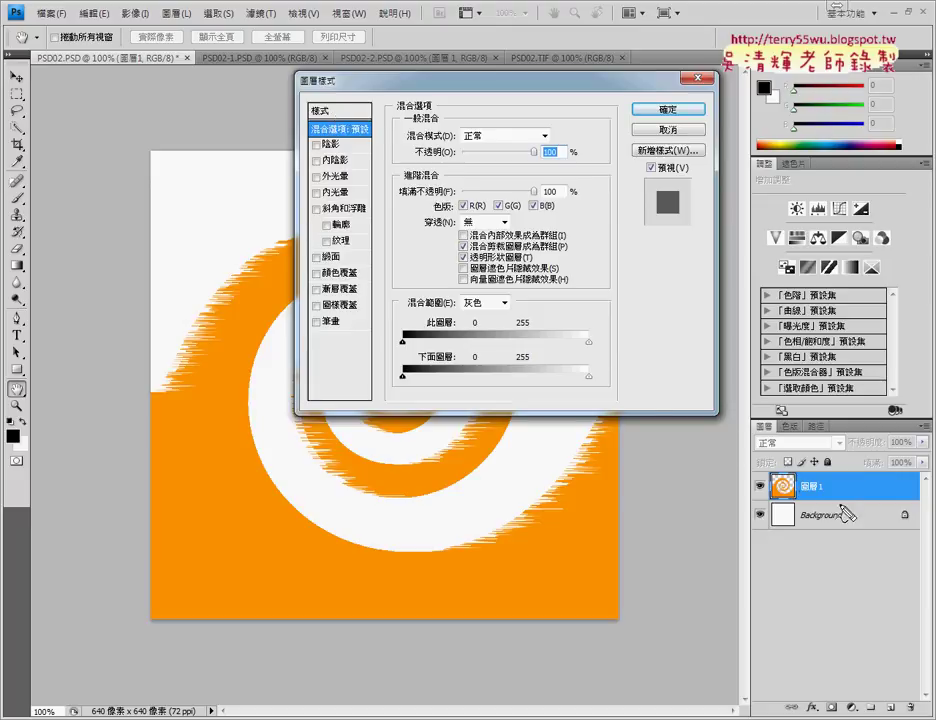
{"action": "mouse_move", "coordinate": [797, 472]}
{"action": "left_mouse_down"}
{"action": "mouse_move", "coordinate": [832, 489]}
{"action": "mouse_move", "coordinate": [790, 476]}
{"action": "mouse_move", "coordinate": [352, 80]}
{"action": "mouse_move", "coordinate": [342, 90]}
{"action": "left_mouse_up"}
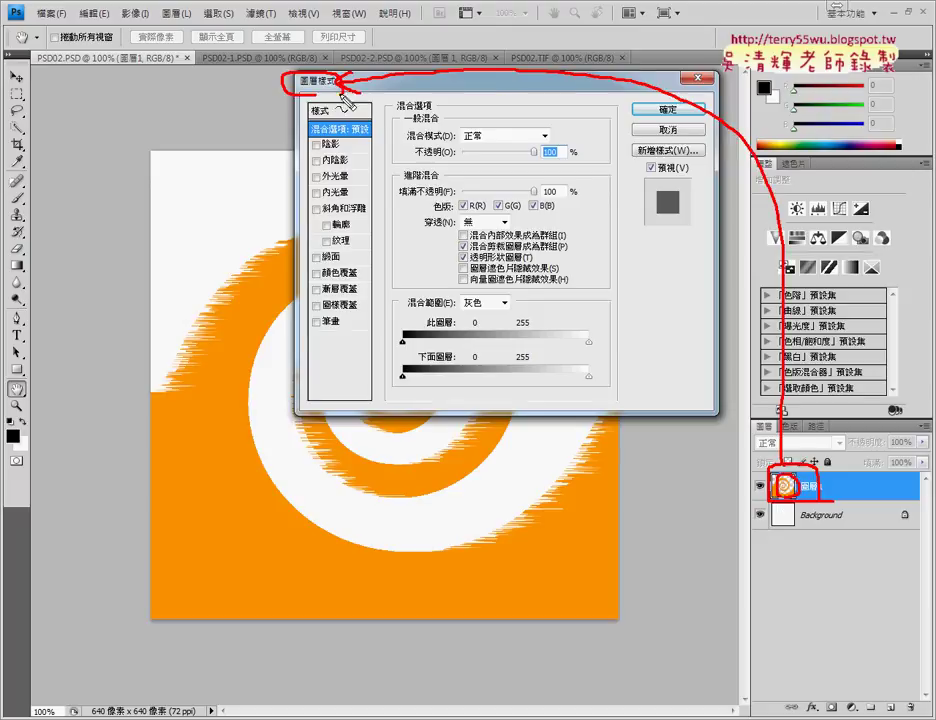
{"action": "mouse_move", "coordinate": [316, 154]}
{"action": "left_mouse_down"}
{"action": "mouse_move", "coordinate": [339, 151]}
{"action": "mouse_move", "coordinate": [350, 163]}
{"action": "left_mouse_up"}
{"action": "key", "text": "Escape"}
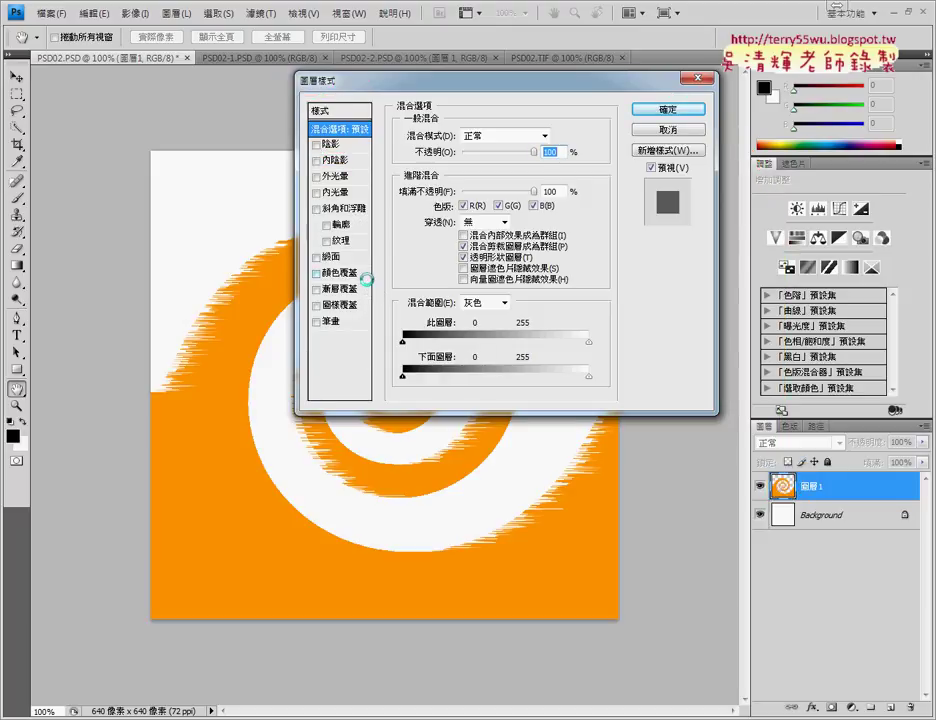
{"action": "left_click_drag", "start_coordinate": [316, 78], "coordinate": [583, 97]}
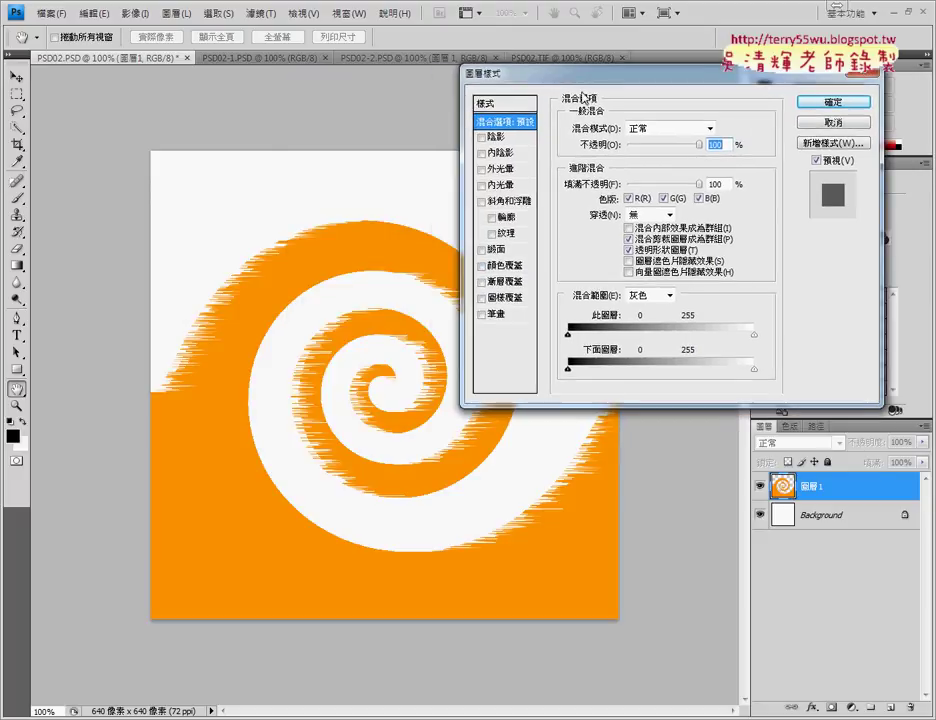
Enable 陰影 (Drop Shadow) and 內陰影 (Inner Shadow), then show the Drop Shadow settings
{"action": "left_click", "coordinate": [482, 137]}
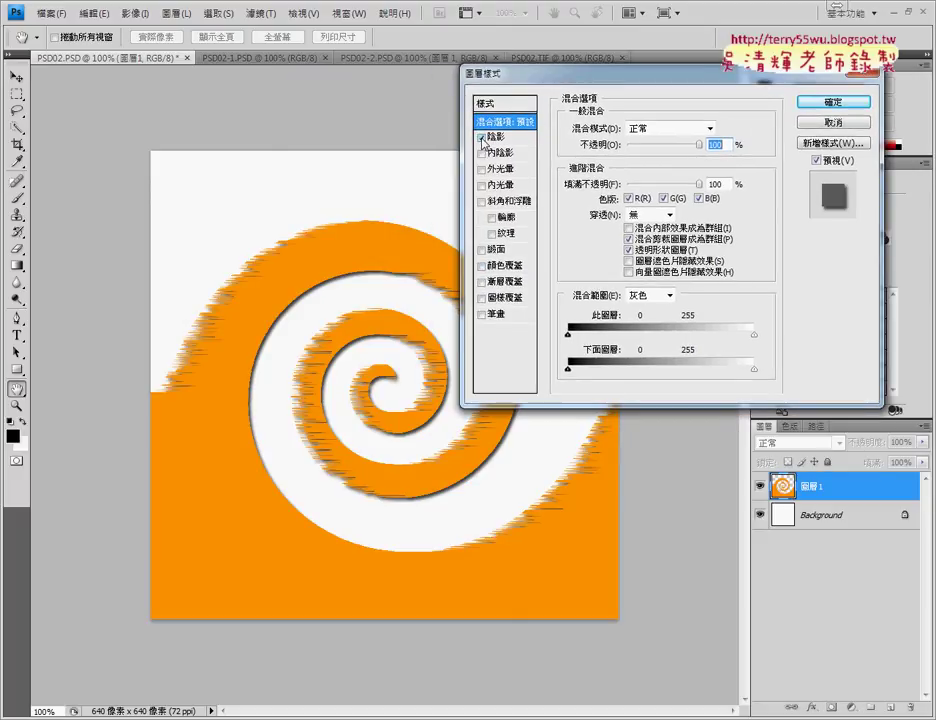
{"action": "left_click", "coordinate": [482, 154]}
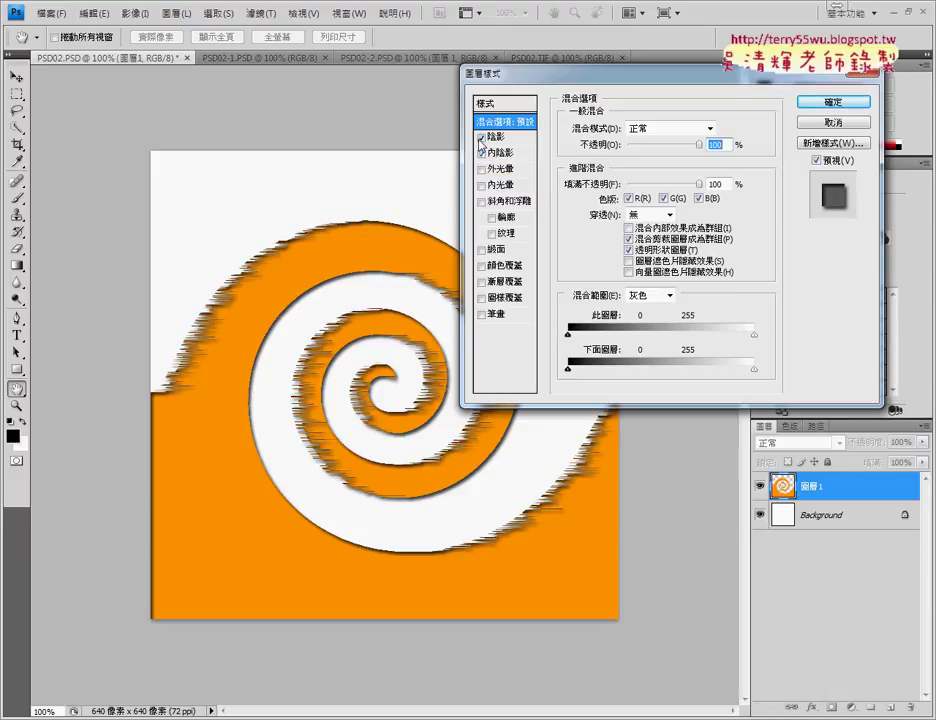
{"action": "left_click", "coordinate": [482, 137]}
{"action": "left_click", "coordinate": [496, 137]}
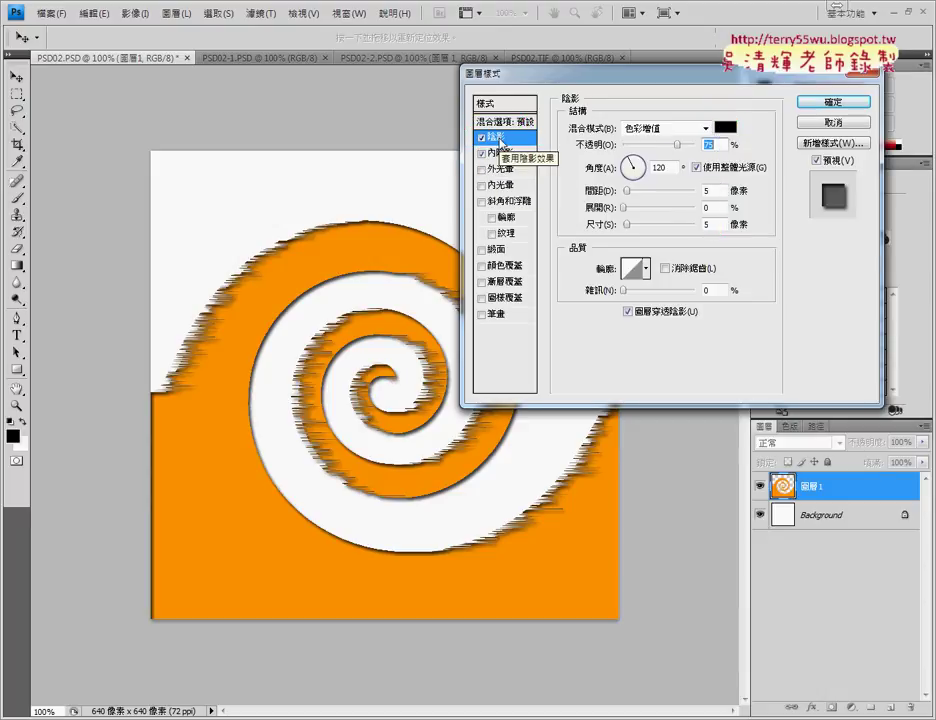
Enter a drop shadow distance of 20 and raise the spread with its slider
{"action": "left_click", "coordinate": [697, 191]}
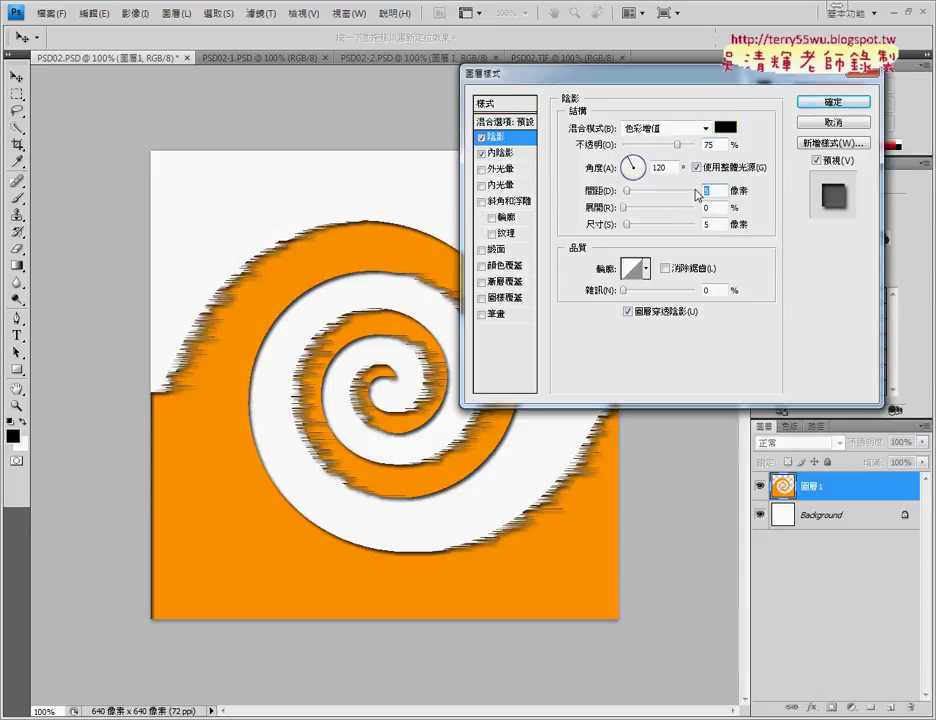
{"action": "type", "text": "20"}
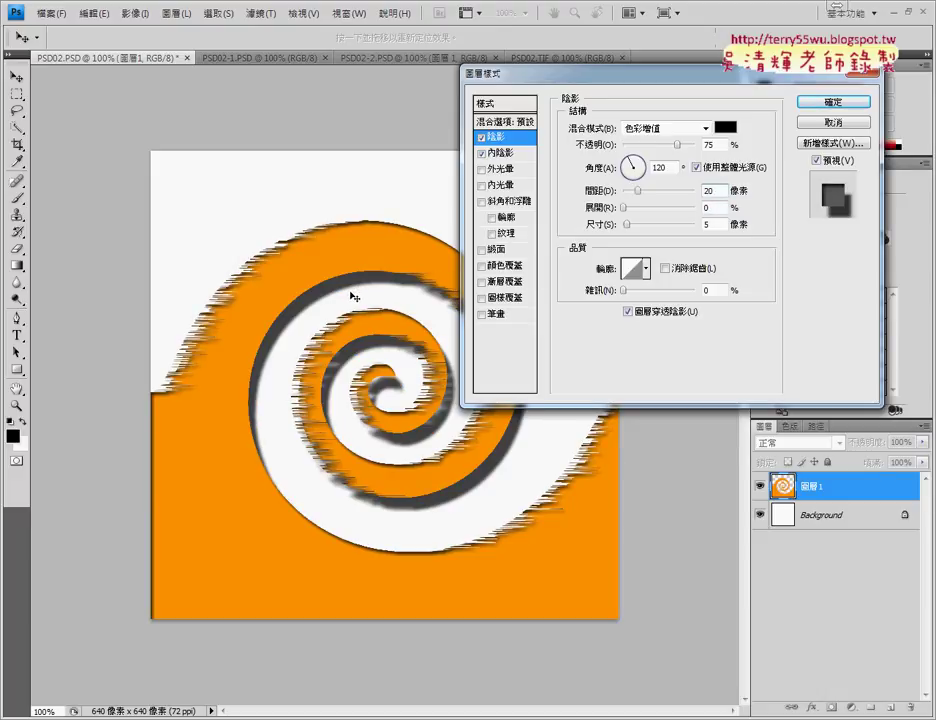
{"action": "key", "text": "Tab"}
{"action": "type", "text": "15"}
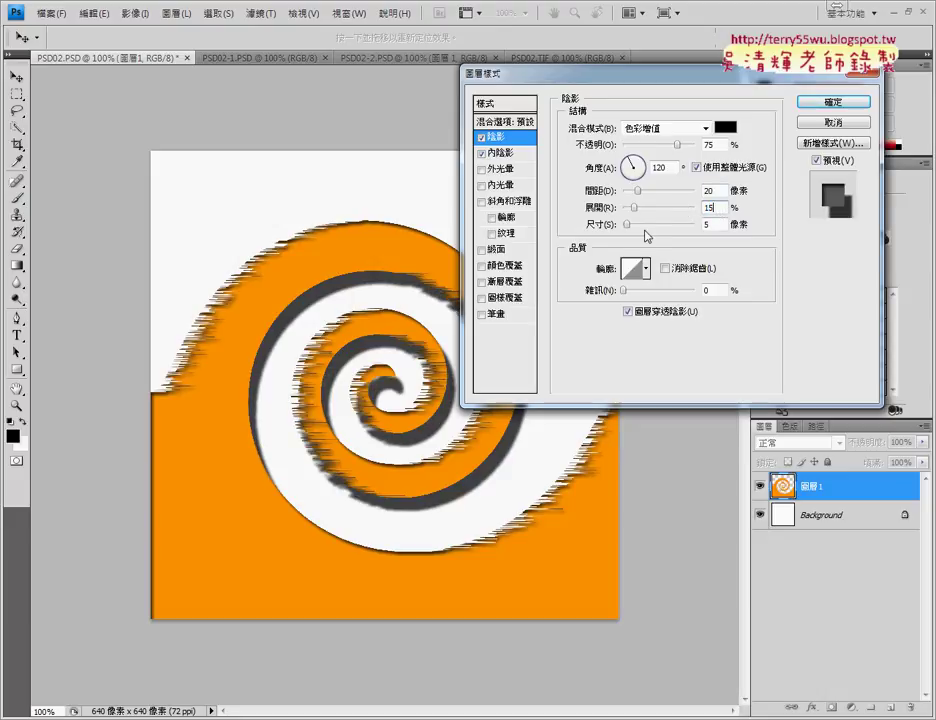
{"action": "mouse_move", "coordinate": [637, 209]}
{"action": "left_mouse_down"}
{"action": "mouse_move", "coordinate": [661, 208]}
{"action": "mouse_move", "coordinate": [681, 191]}
{"action": "left_mouse_up"}
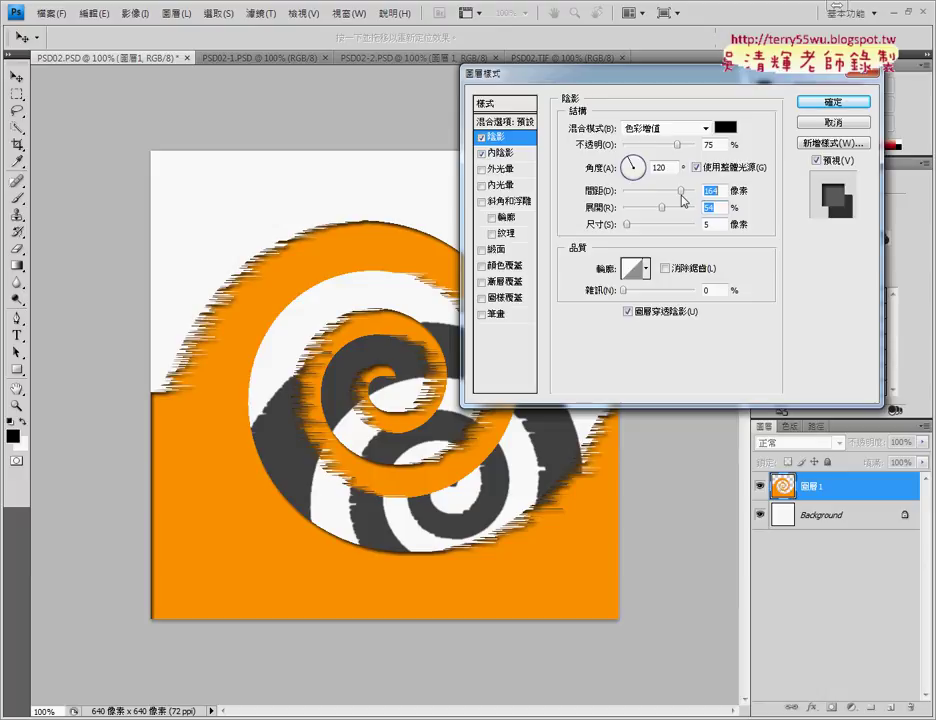
{"action": "left_click_drag", "start_coordinate": [681, 195], "coordinate": [636, 199]}
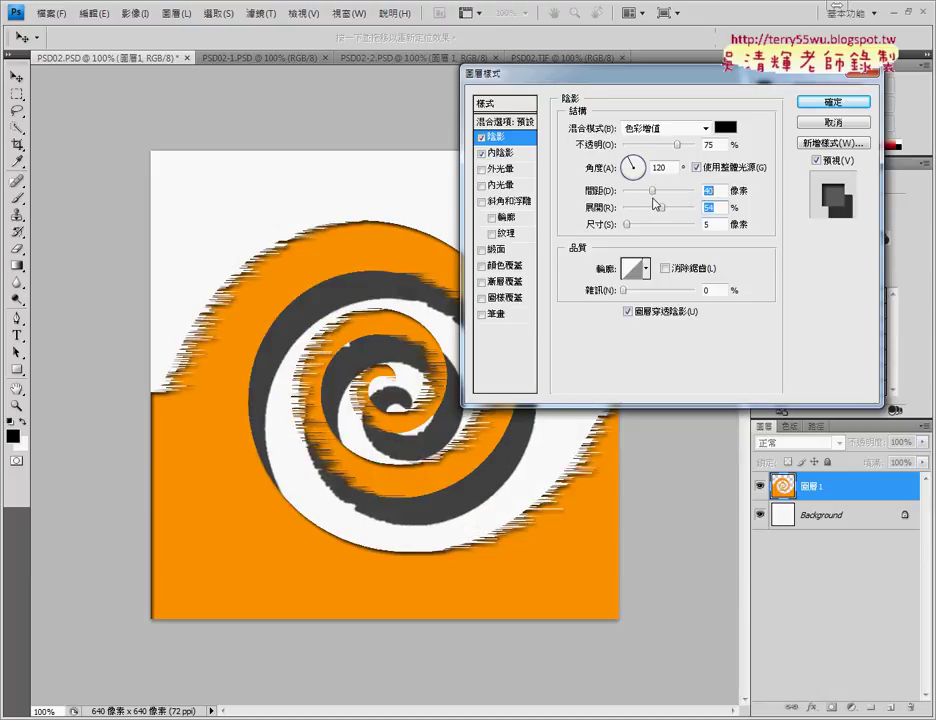
Restore the distance to 20, set size to 5, and view the Inner Shadow settings
{"action": "key", "text": "Down"}
{"action": "key", "text": "Down"}
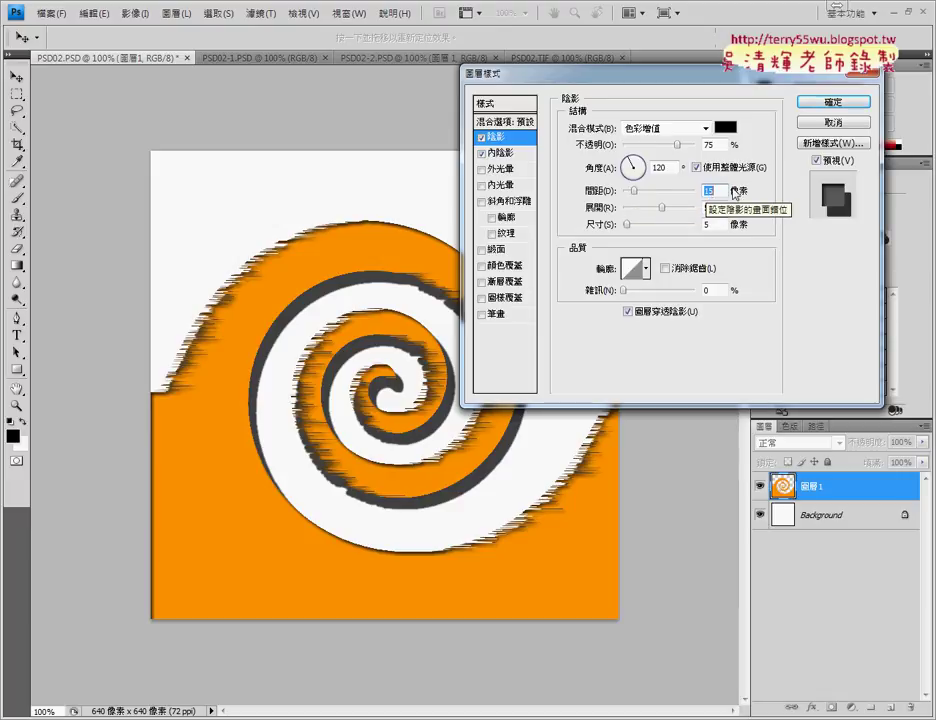
{"action": "type", "text": "20"}
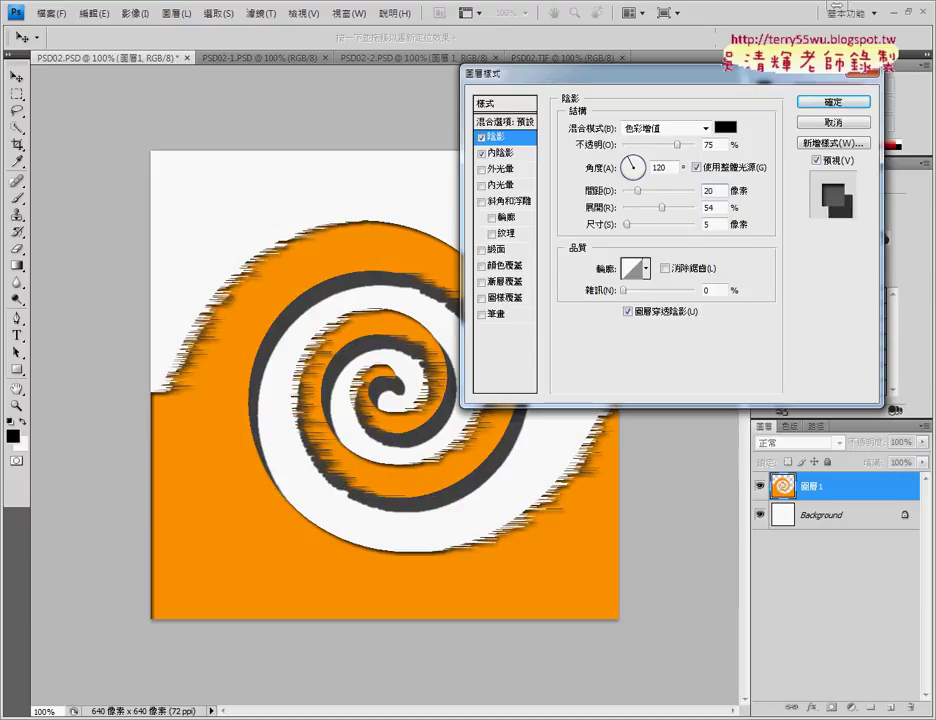
{"action": "left_click_drag", "start_coordinate": [627, 226], "coordinate": [661, 234]}
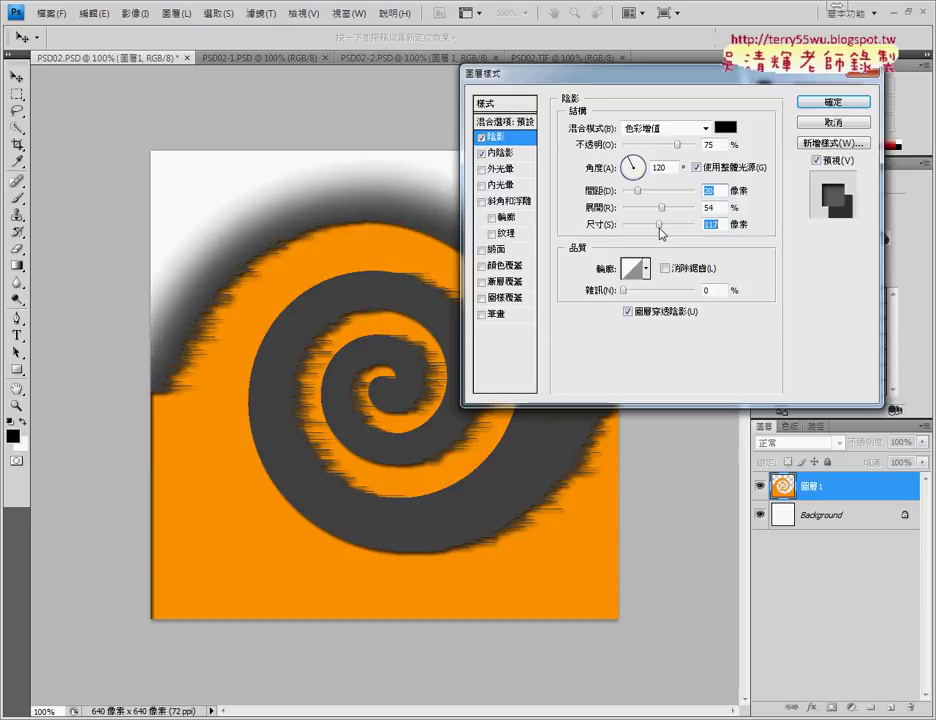
{"action": "left_click_drag", "start_coordinate": [660, 233], "coordinate": [634, 233]}
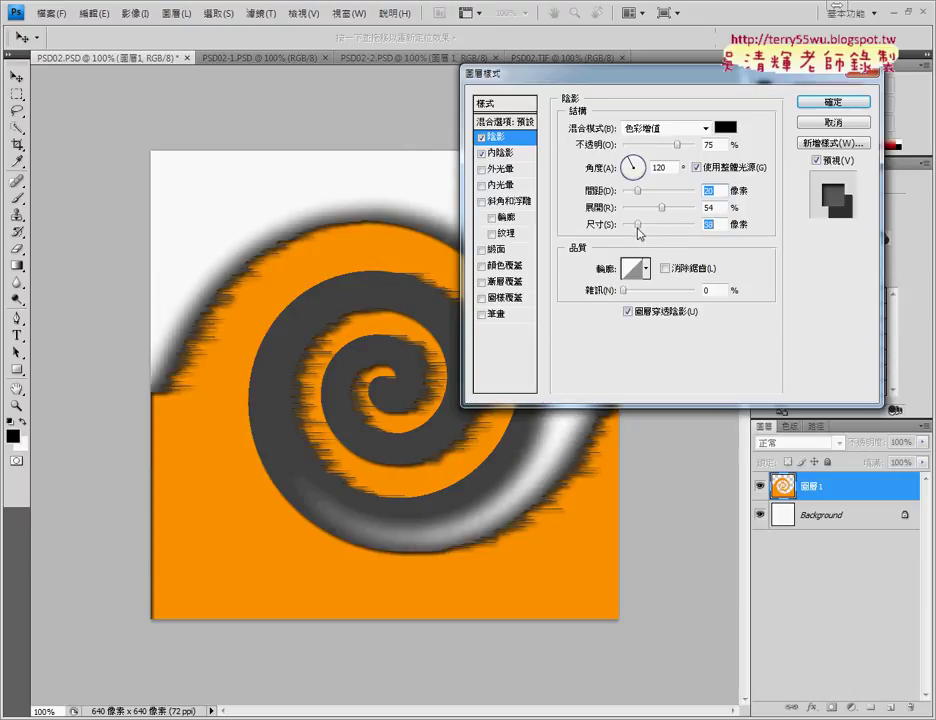
{"action": "type", "text": "5"}
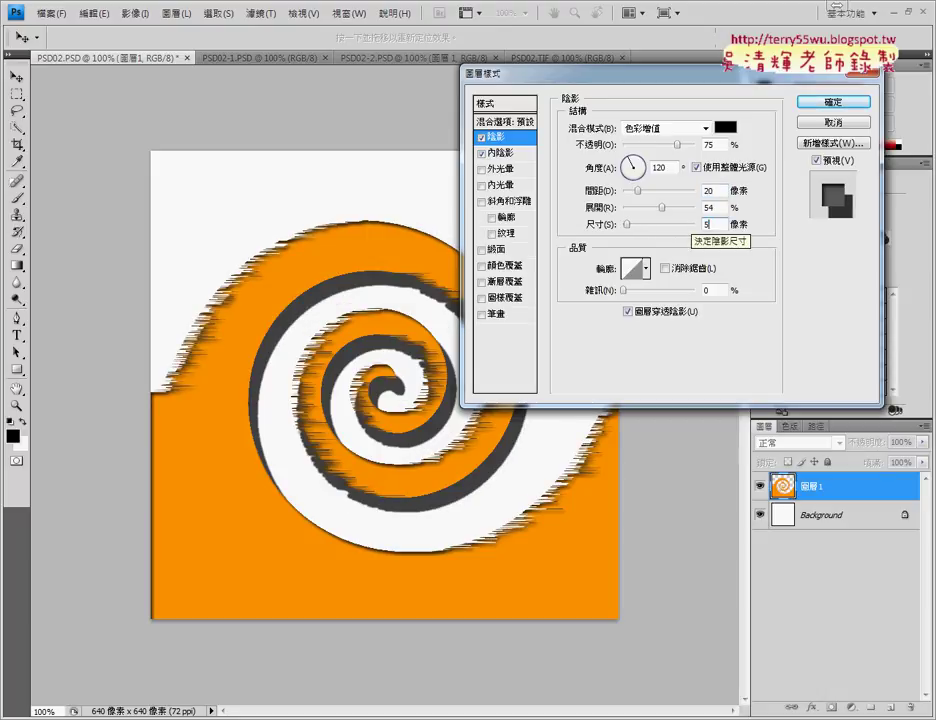
{"action": "left_click", "coordinate": [500, 153]}
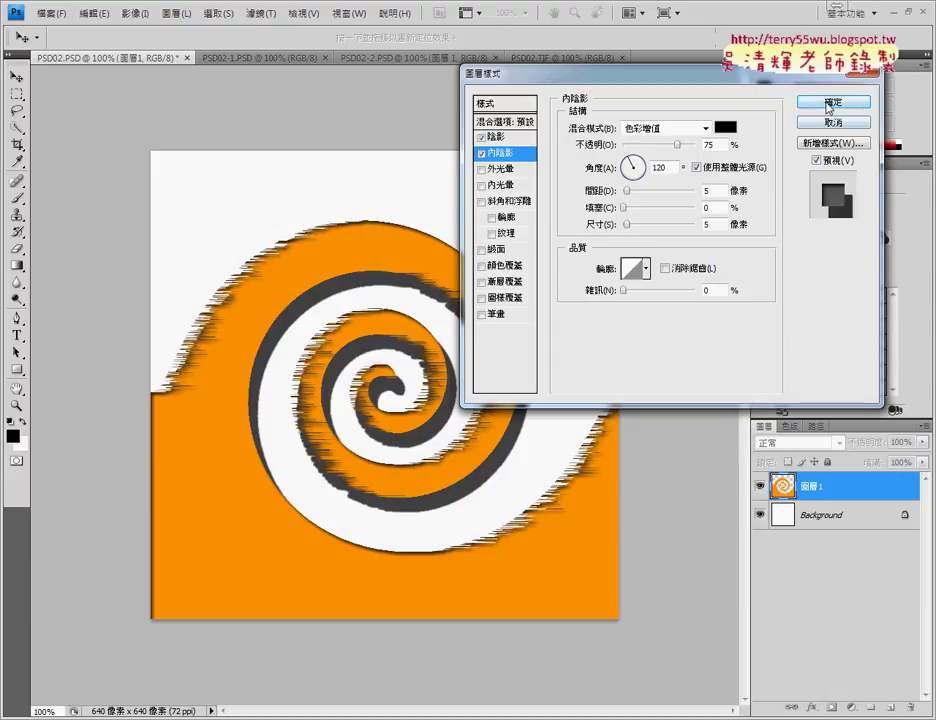
Lower the drop shadow spread to 15% at a 120° angle and apply both shadow styles
{"action": "left_click", "coordinate": [497, 137]}
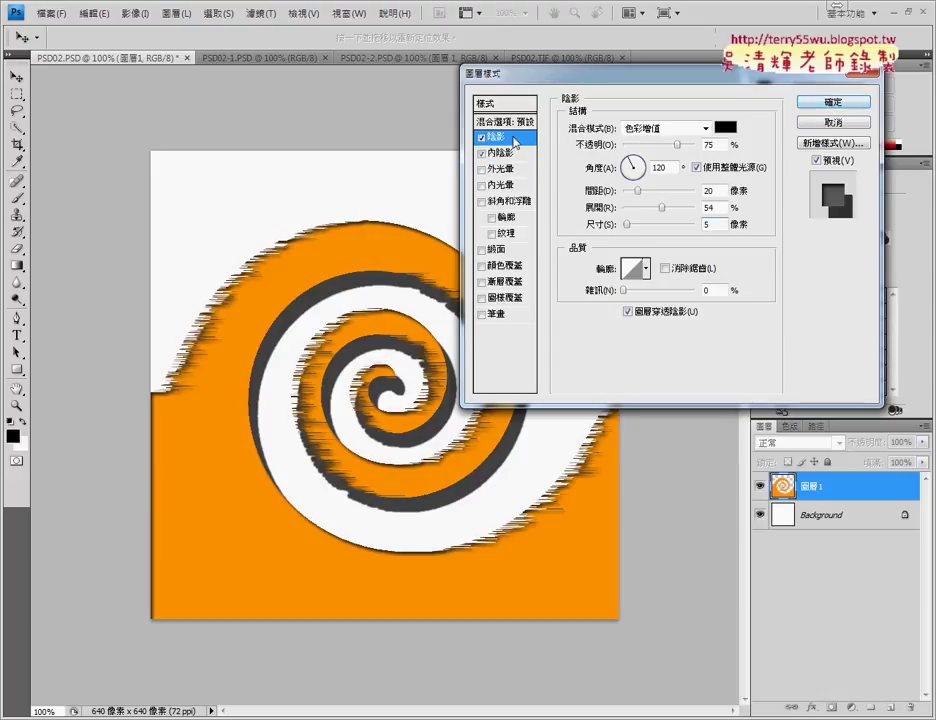
{"action": "left_click", "coordinate": [705, 190]}
{"action": "key", "text": "Tab"}
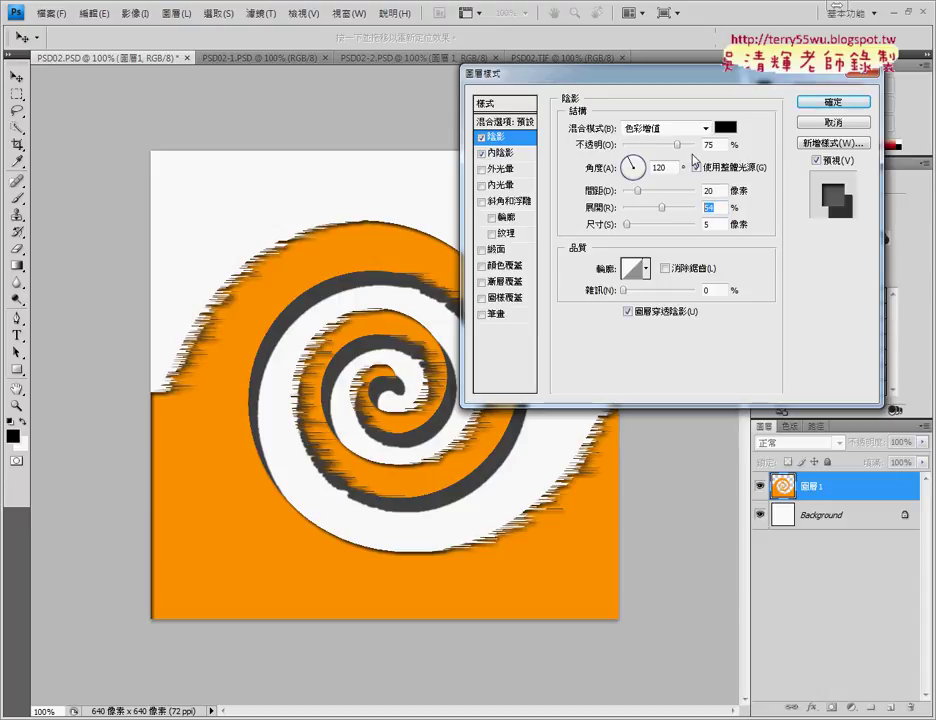
{"action": "type", "text": "15"}
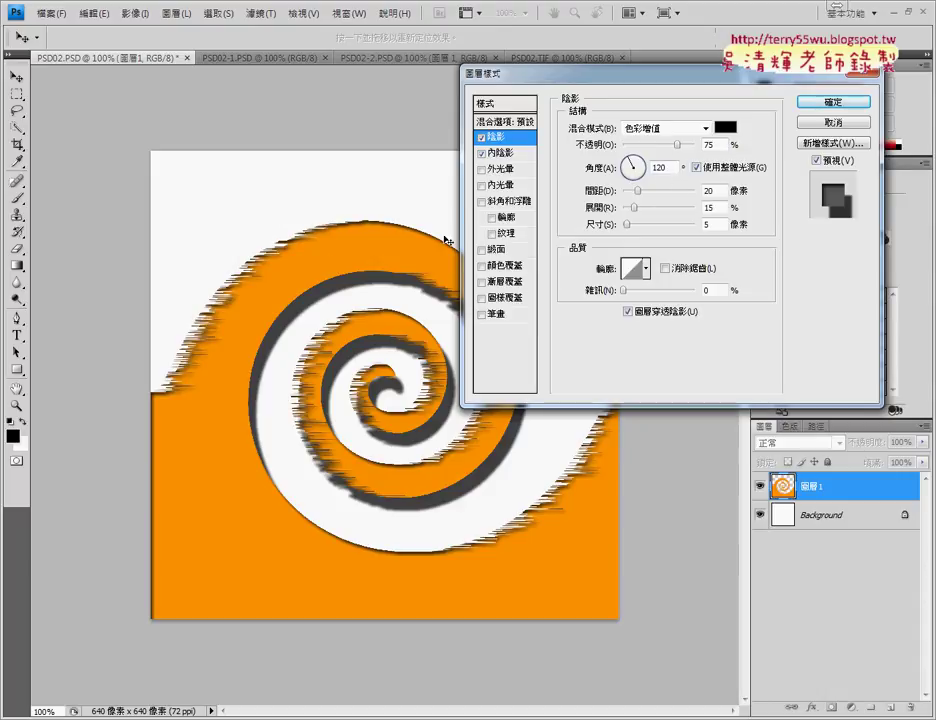
{"action": "mouse_move", "coordinate": [630, 165]}
{"action": "left_mouse_down"}
{"action": "mouse_move", "coordinate": [645, 175]}
{"action": "mouse_move", "coordinate": [622, 148]}
{"action": "left_mouse_up"}
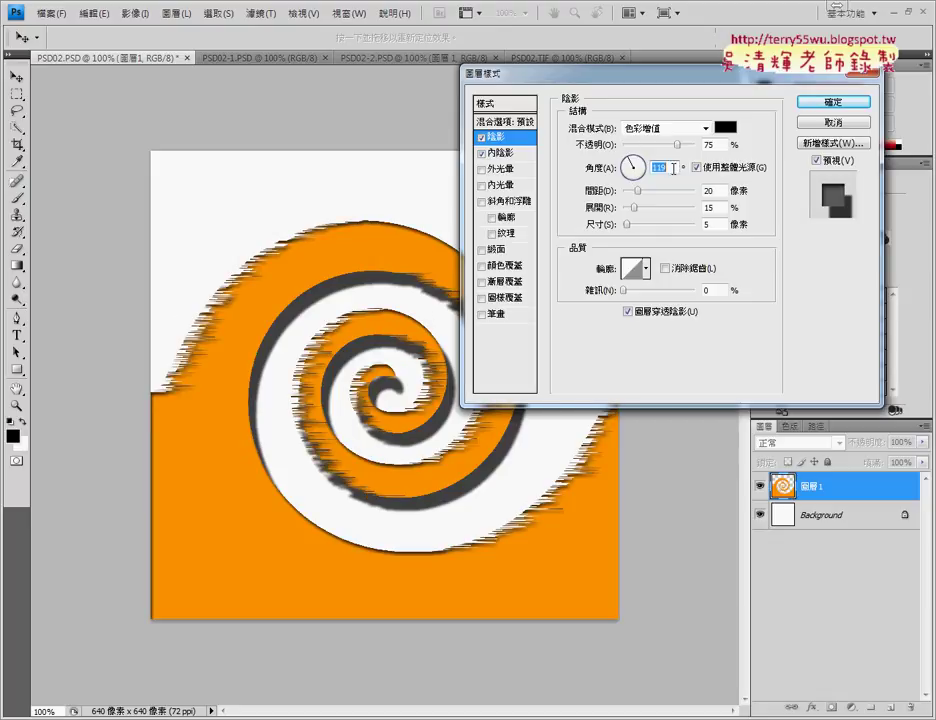
{"action": "type", "text": "120"}
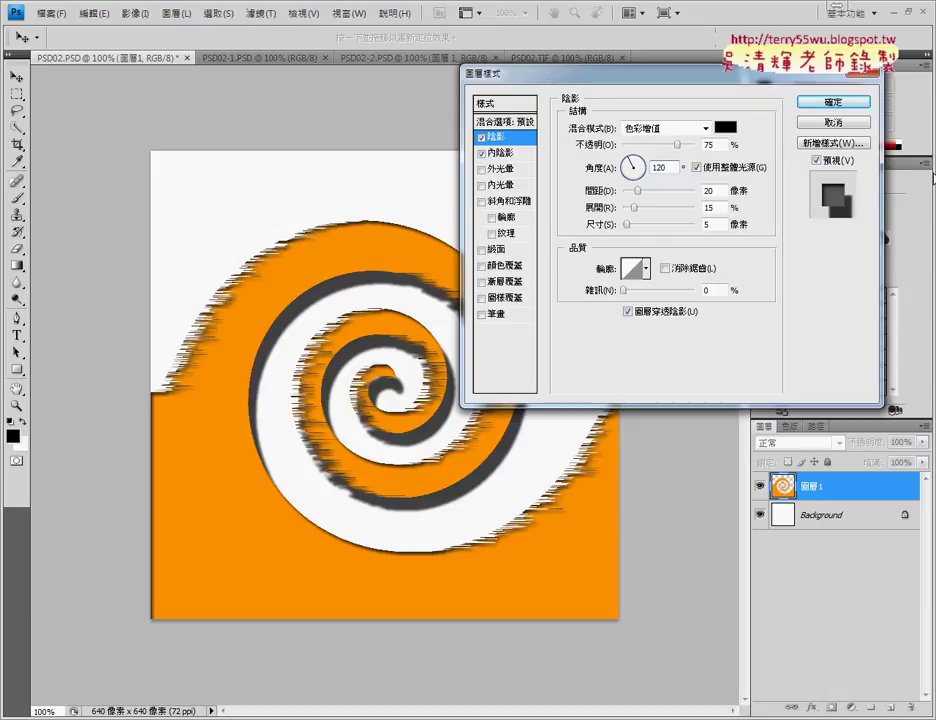
{"action": "left_click", "coordinate": [829, 103]}
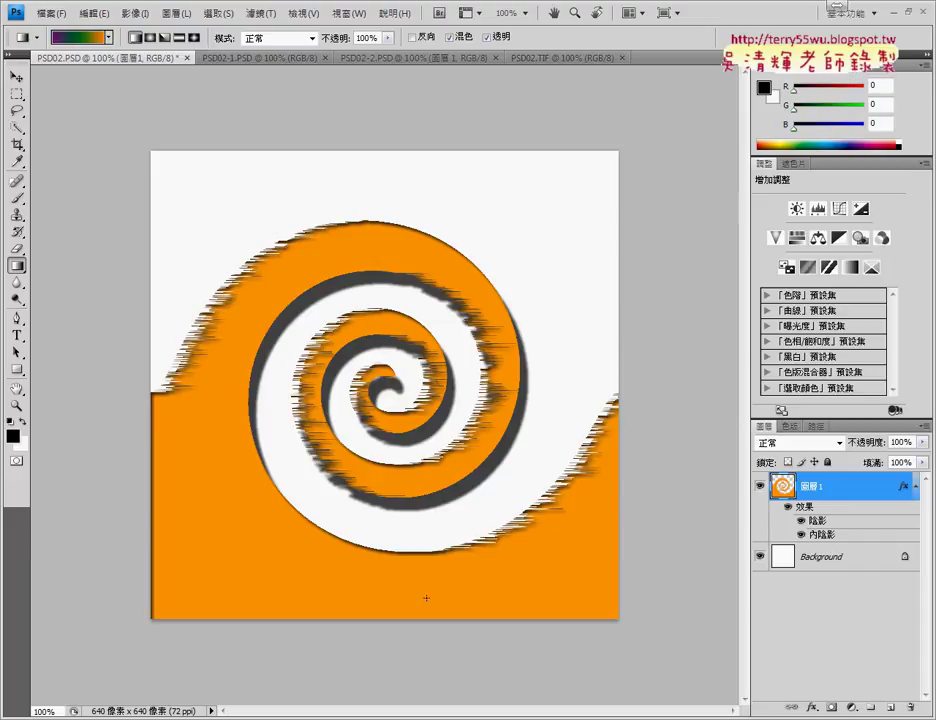
Switch to the exam PDF and bring page 16's task list and scoring table into view
{"action": "left_click", "coordinate": [470, 680]}
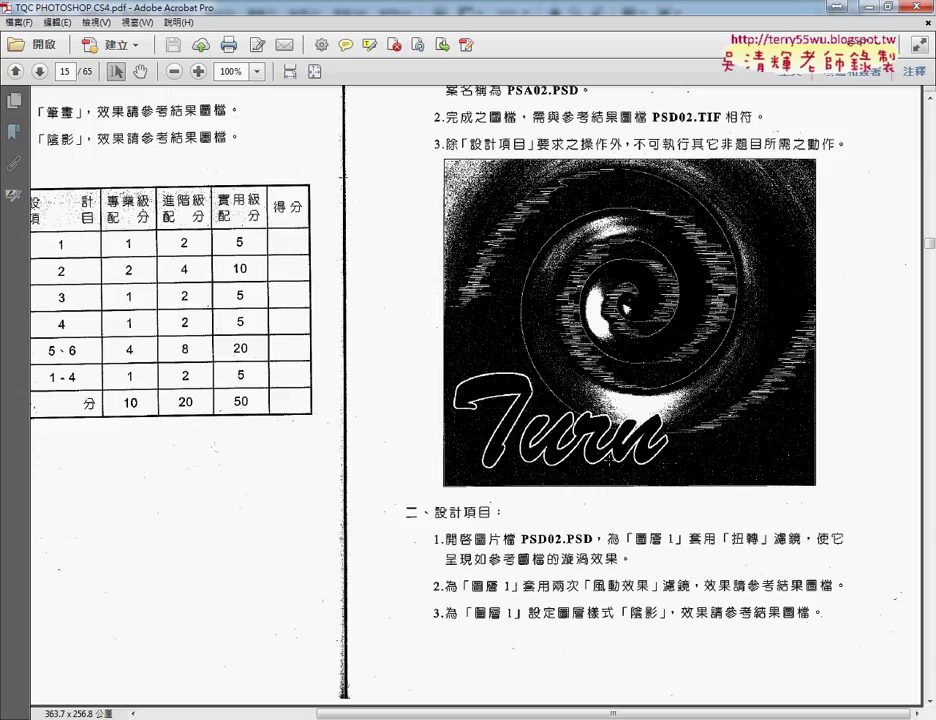
{"action": "scroll", "coordinate": [350, 485], "scroll_direction": "down", "scroll_amount": 5}
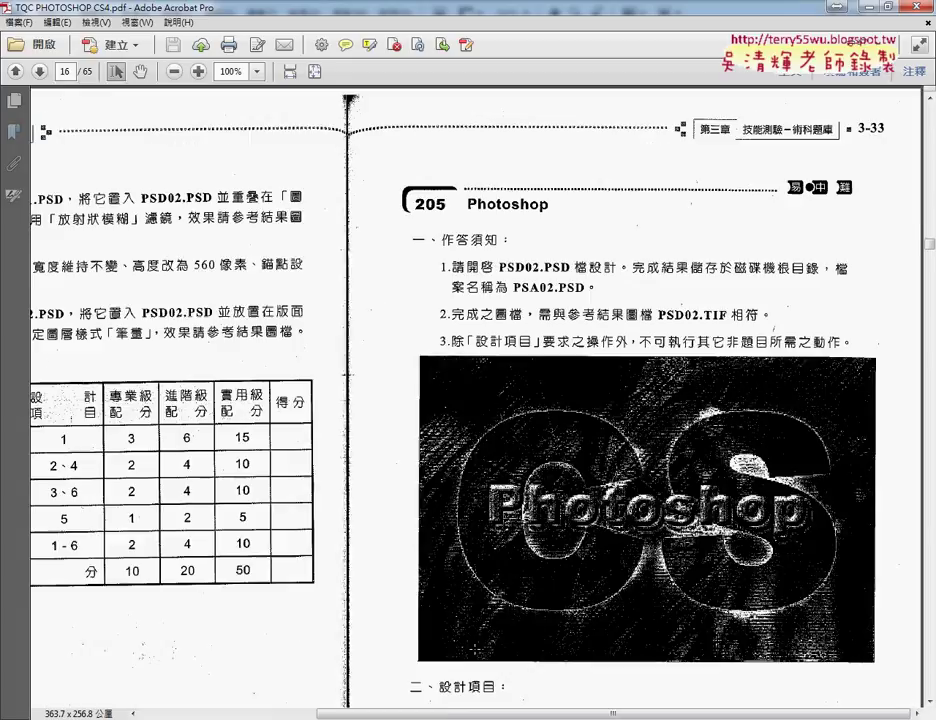
{"action": "left_click_drag", "start_coordinate": [495, 714], "coordinate": [320, 714]}
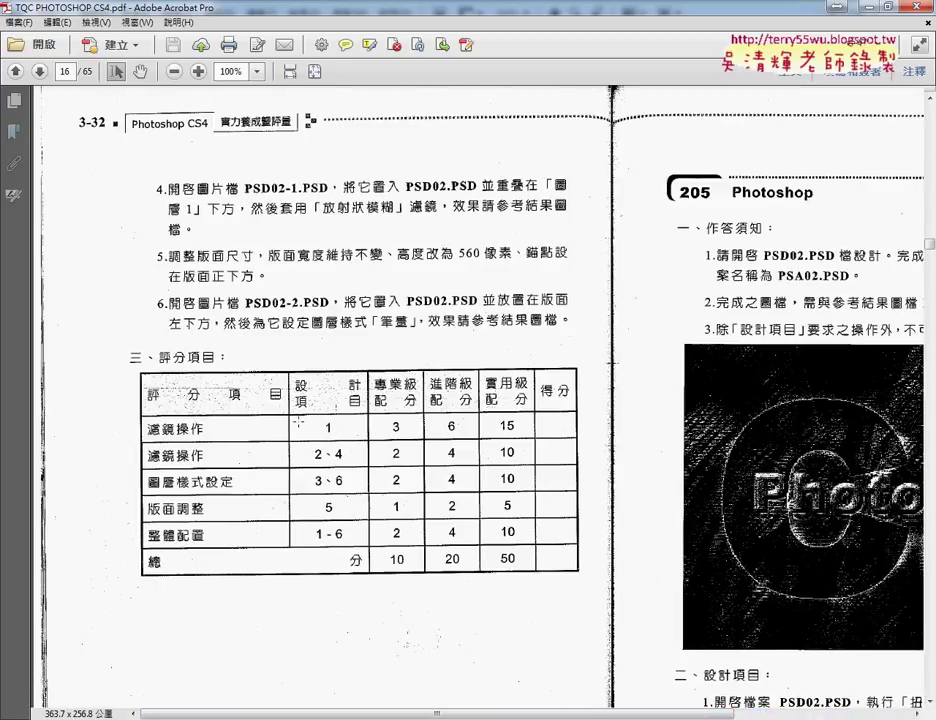